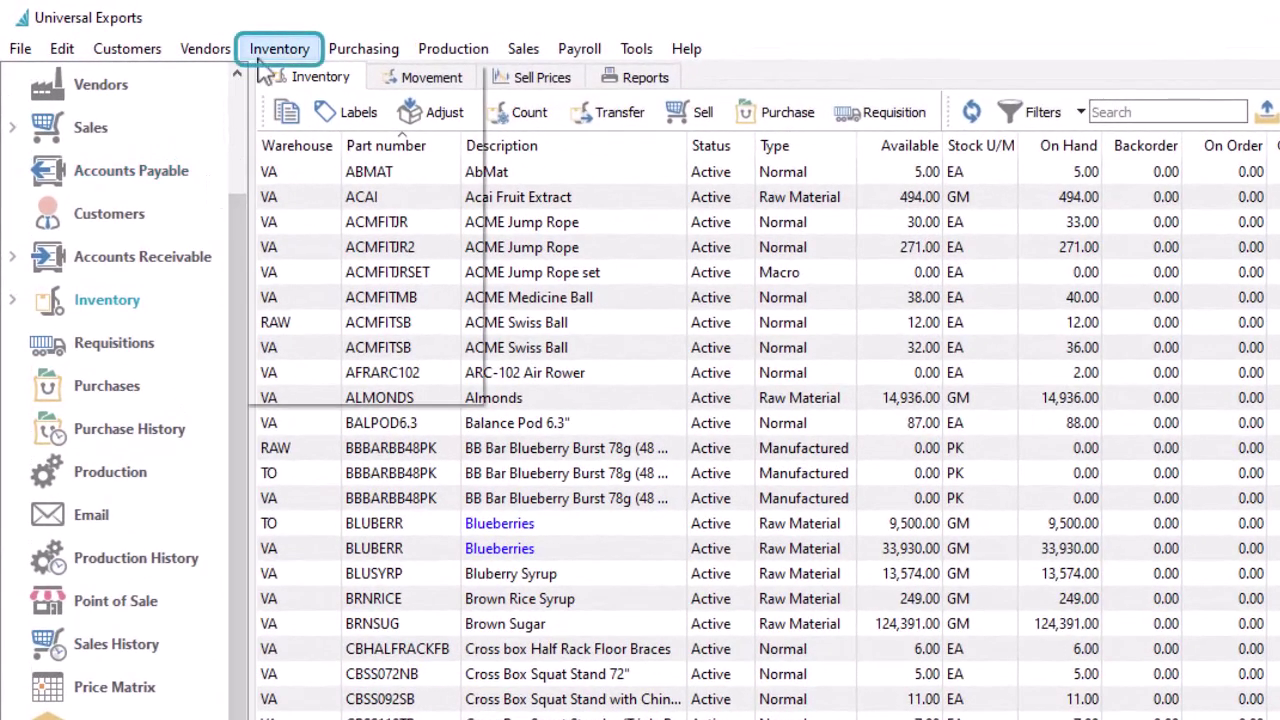
- Open the US price level (US Base Price, USD) from the Inventory Price Levels list
left_click(258, 58)
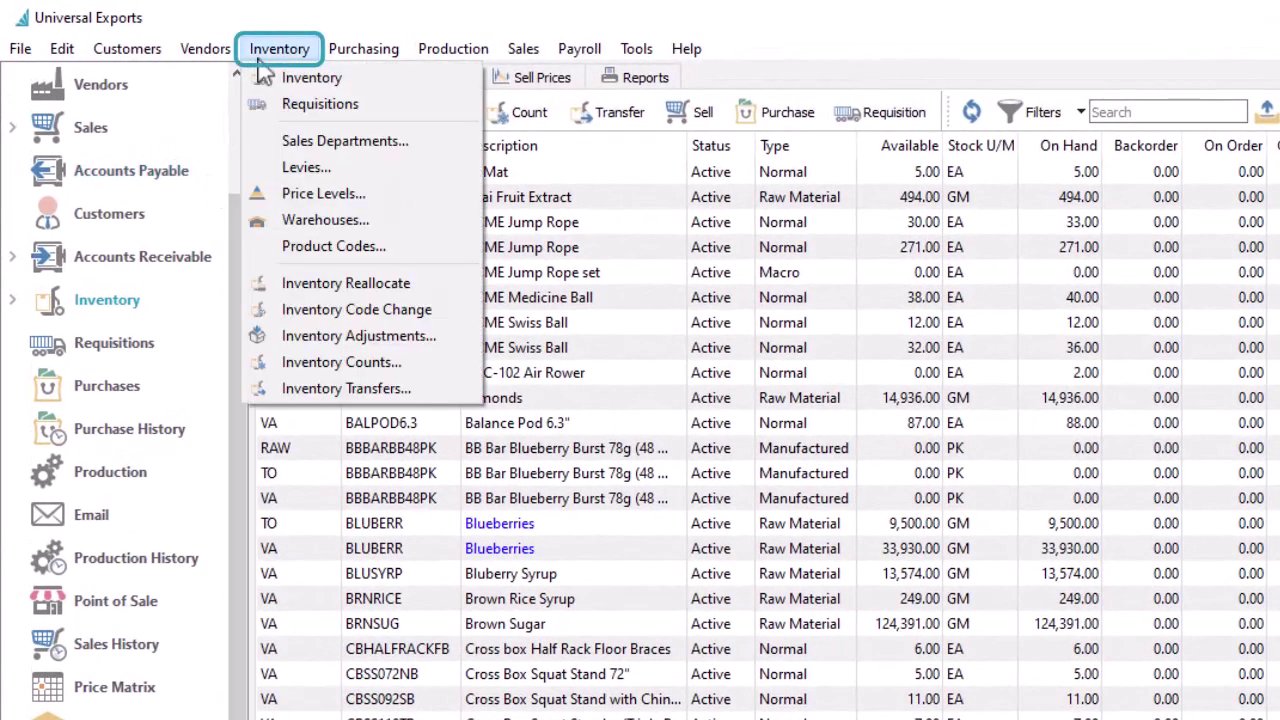
left_click(272, 200)
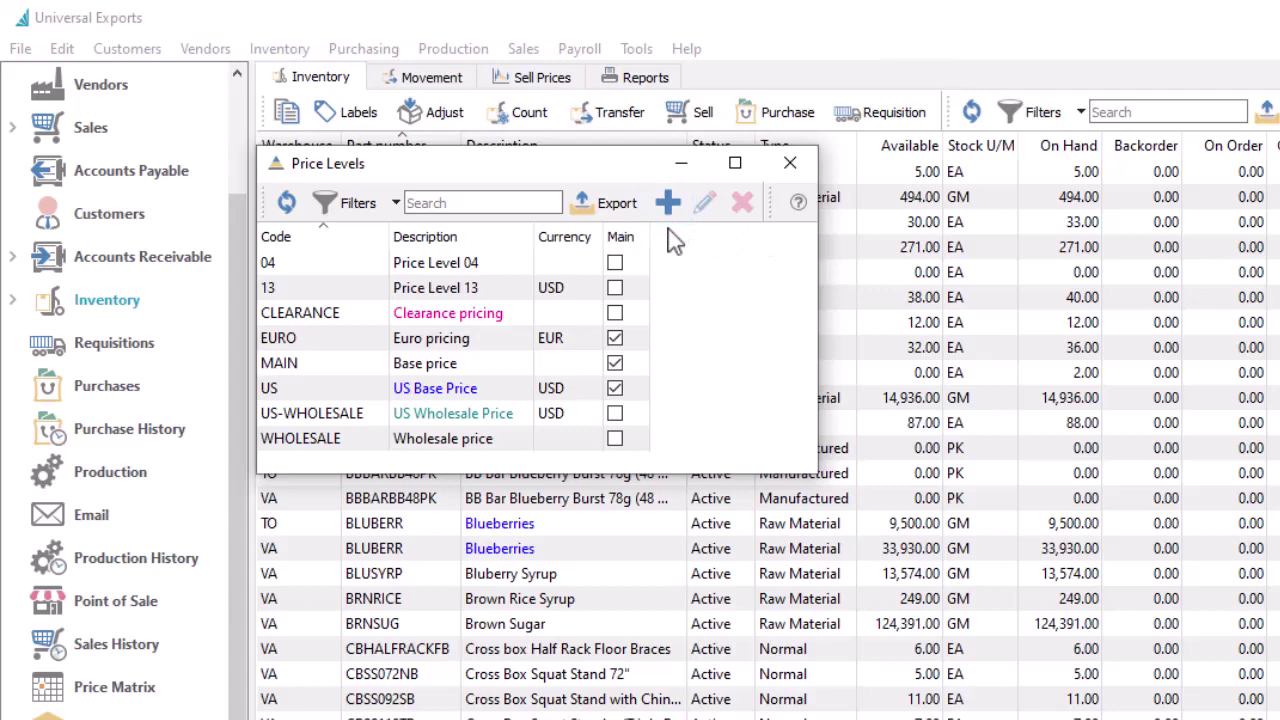
double_click(515, 391)
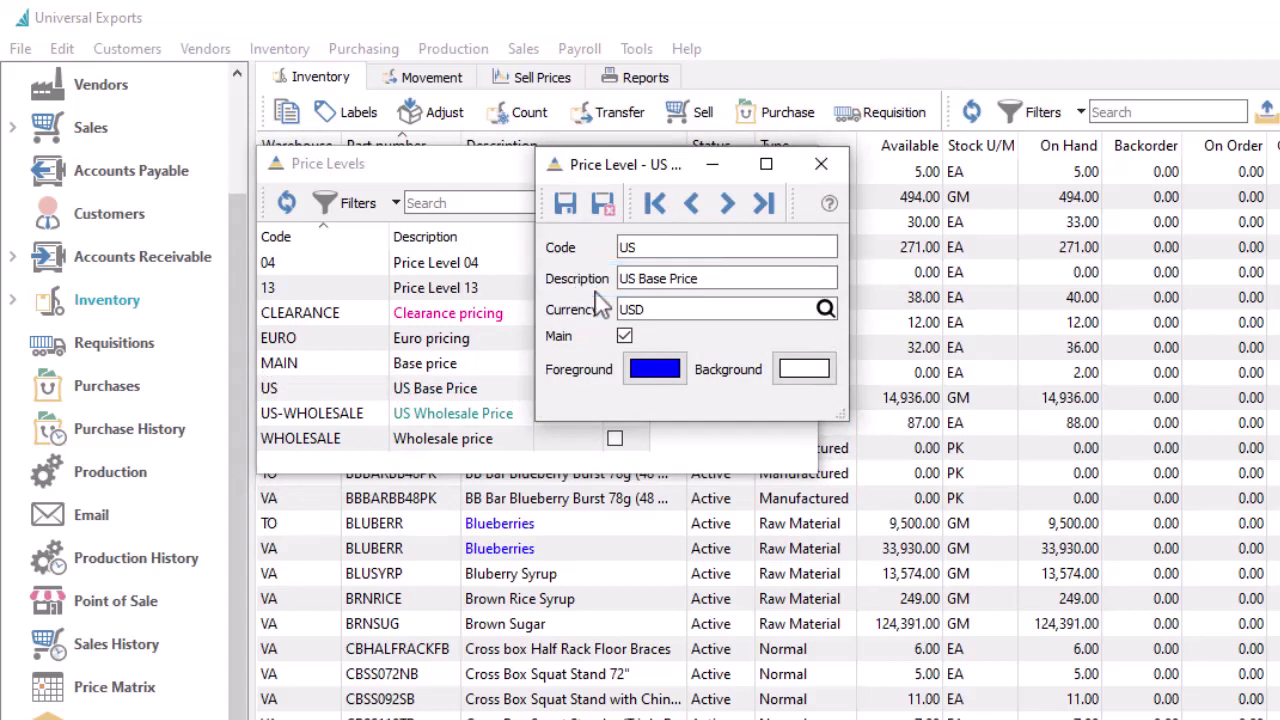
- Select the US code in the Price Level dialog
double_click(648, 246)
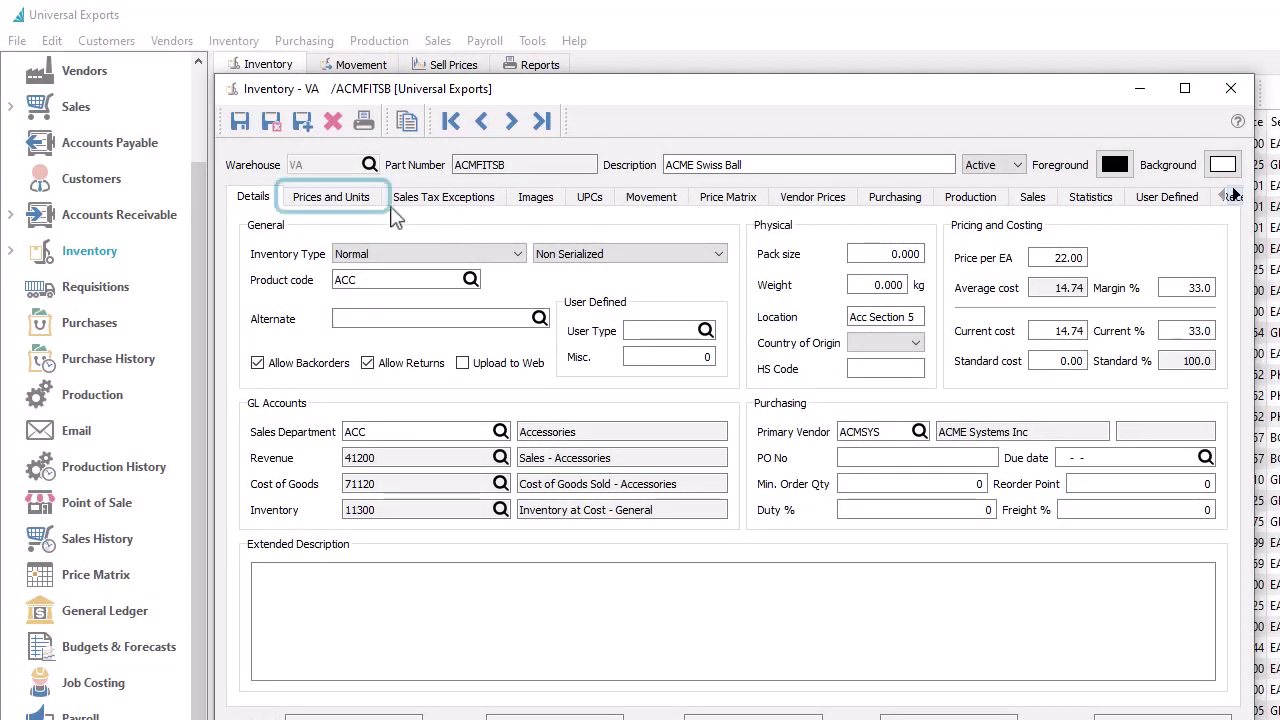
- Compare the ACME Swiss Ball's 2PK and EA sell prices, selecting the MAIN 23.00 price
left_click(378, 205)
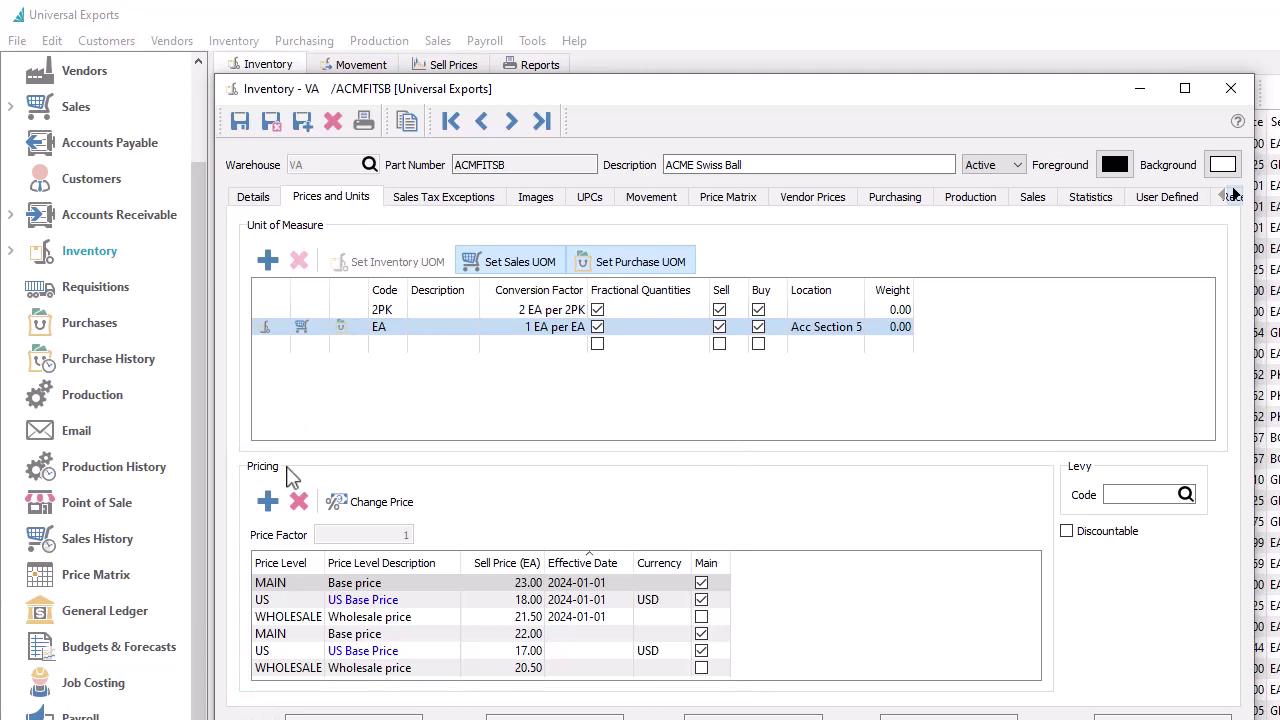
left_click(487, 590)
left_click(487, 590)
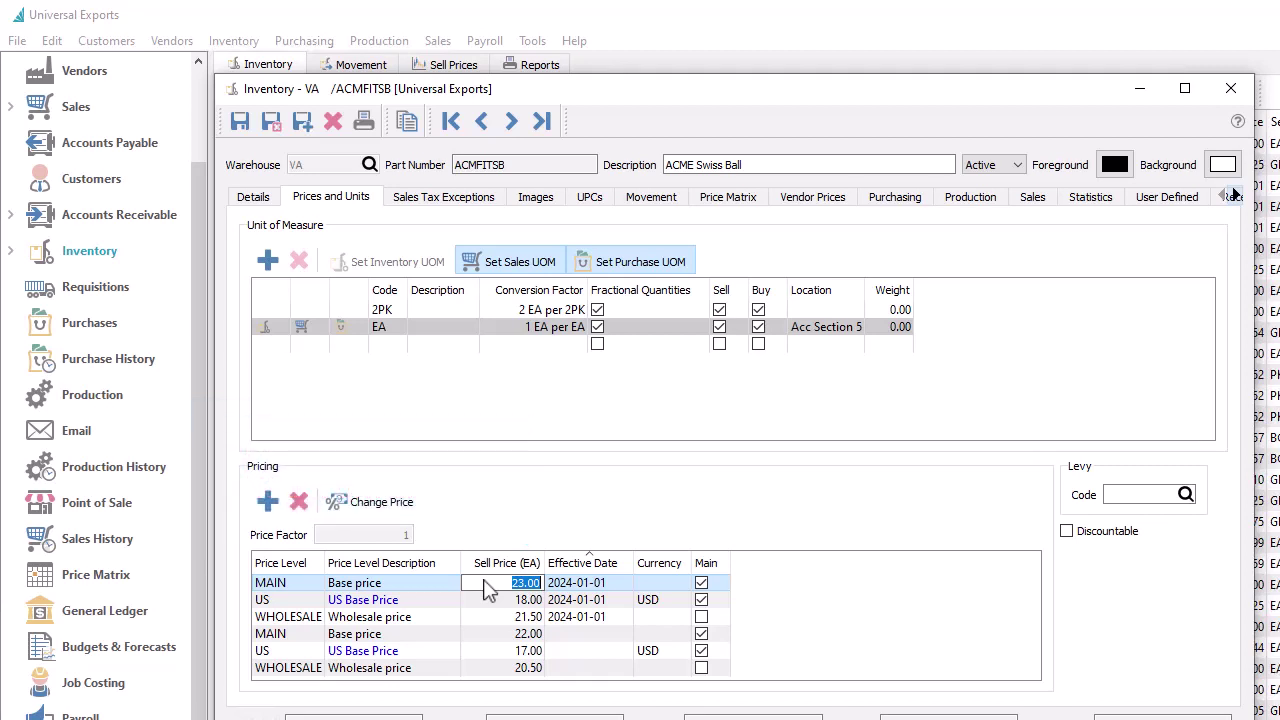
left_click(398, 311)
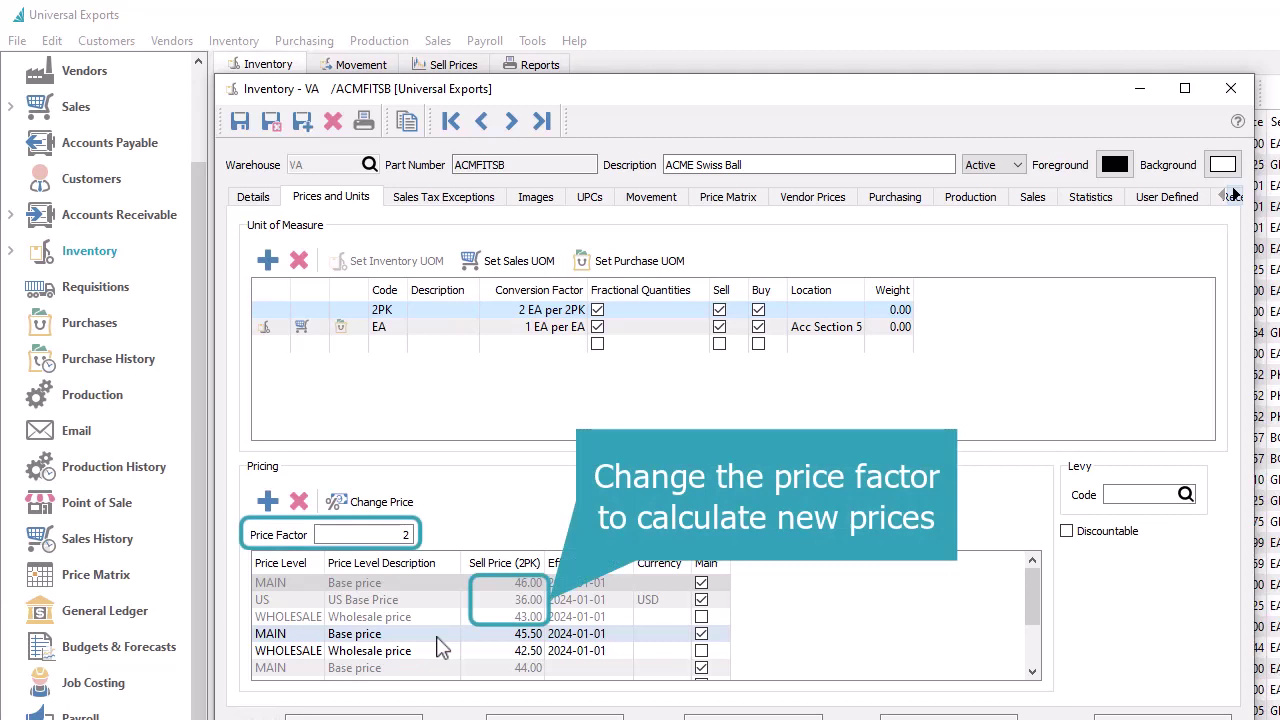
left_click(395, 337)
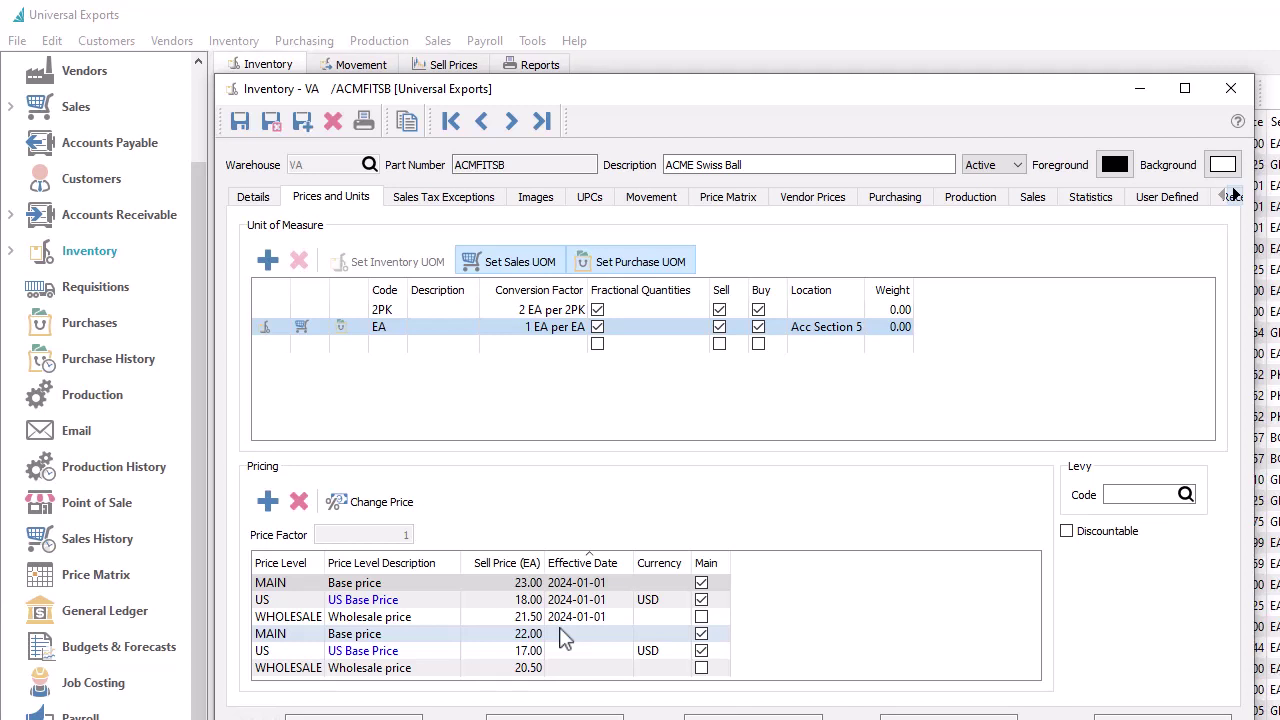
left_click(441, 586)
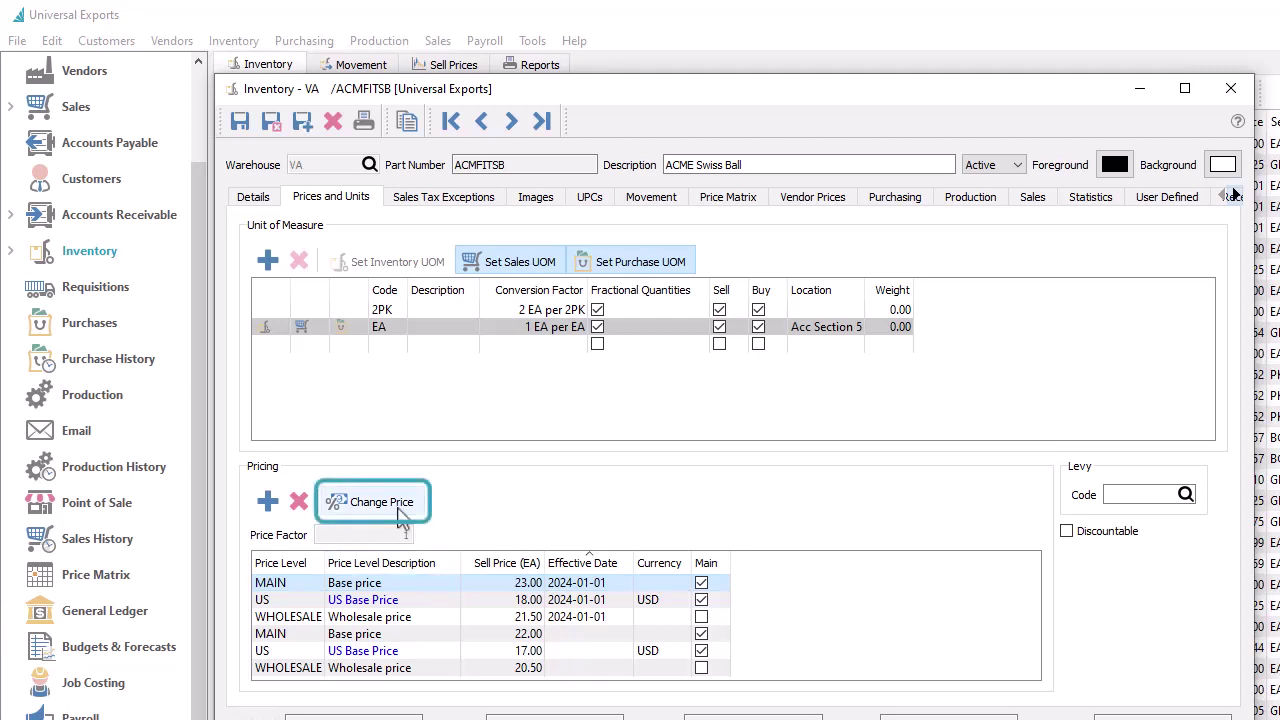
- Start a new MAIN sell price of 25 effective 2025-01-01, adjusting it by 8%
left_click(398, 507)
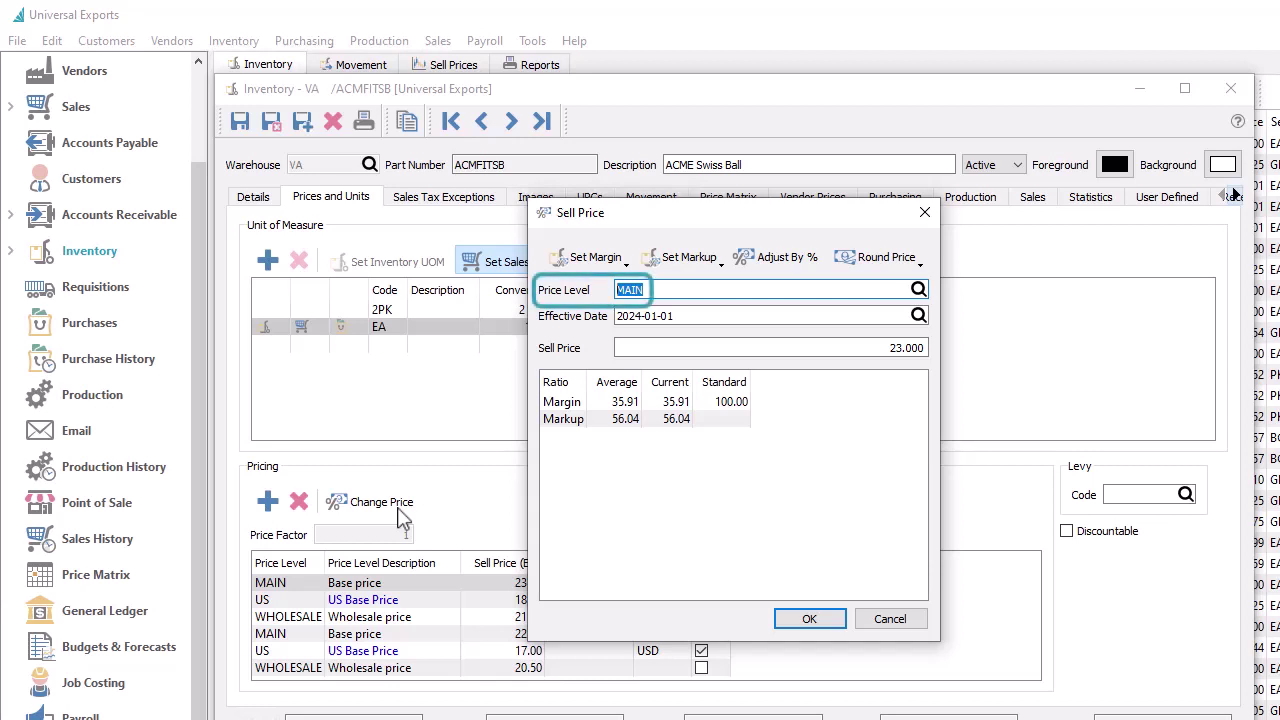
left_click(687, 318)
type("202")
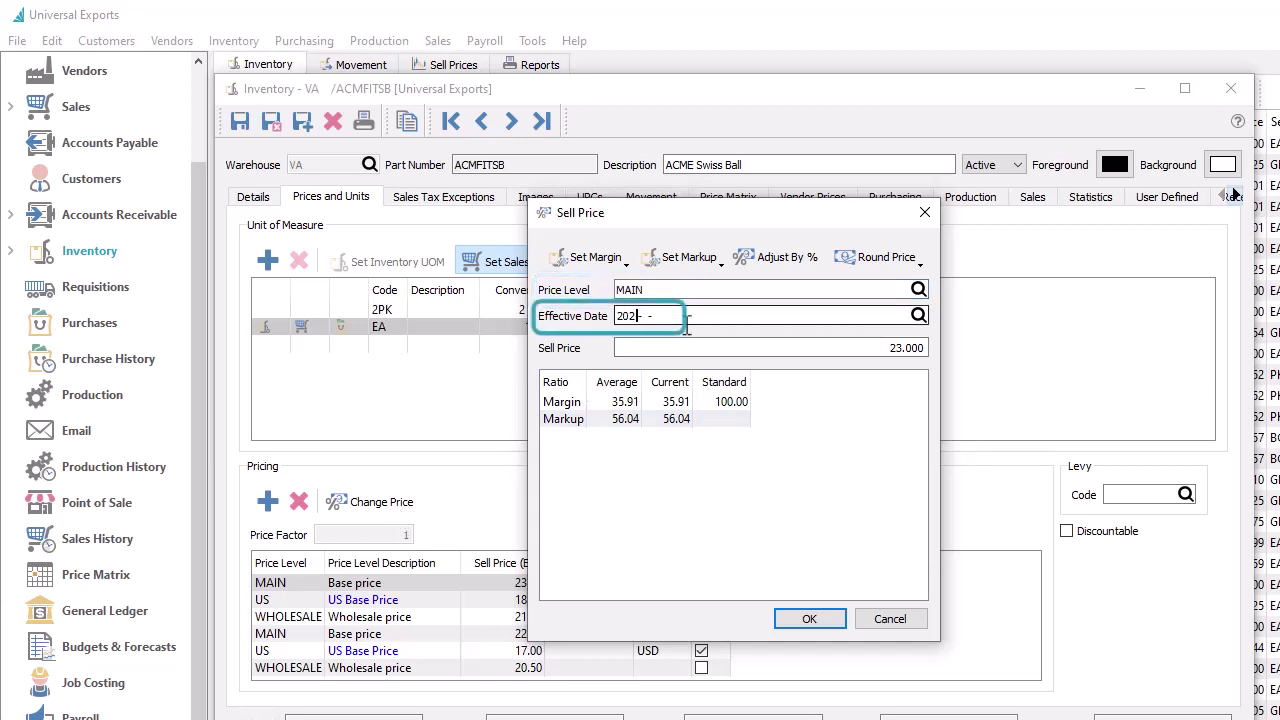
type("5-01-01")
key("Tab")
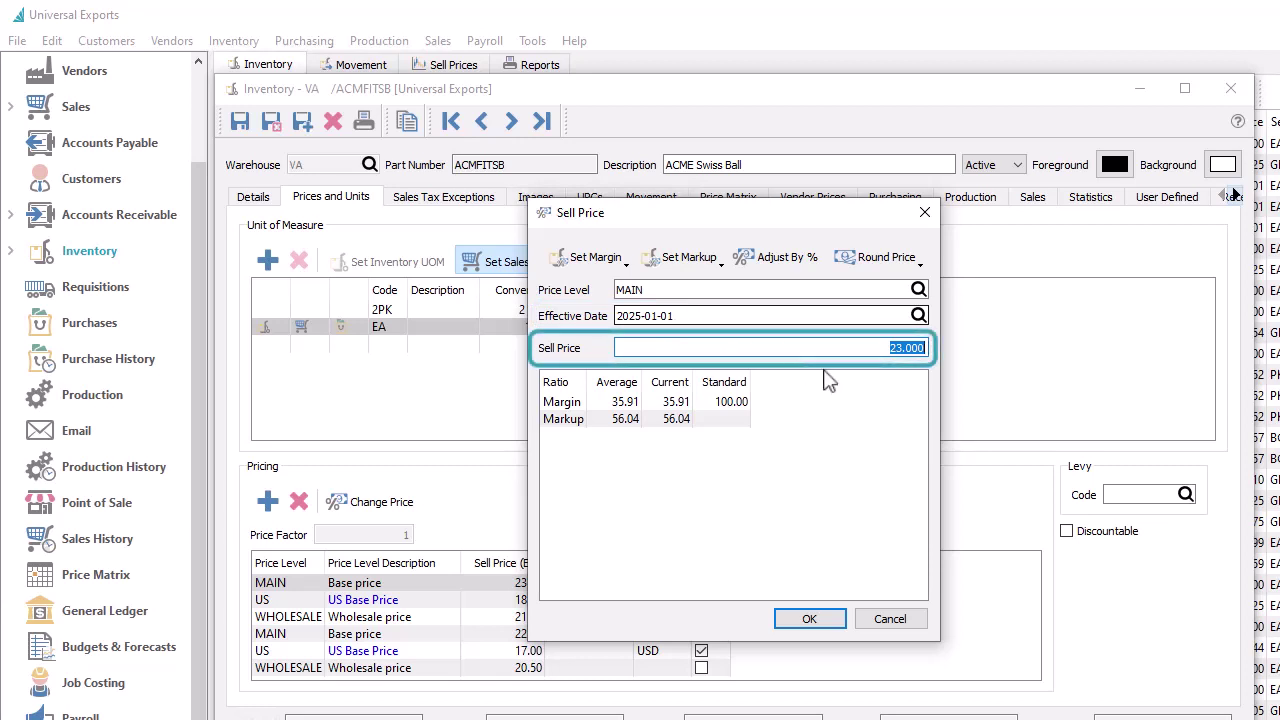
type("25")
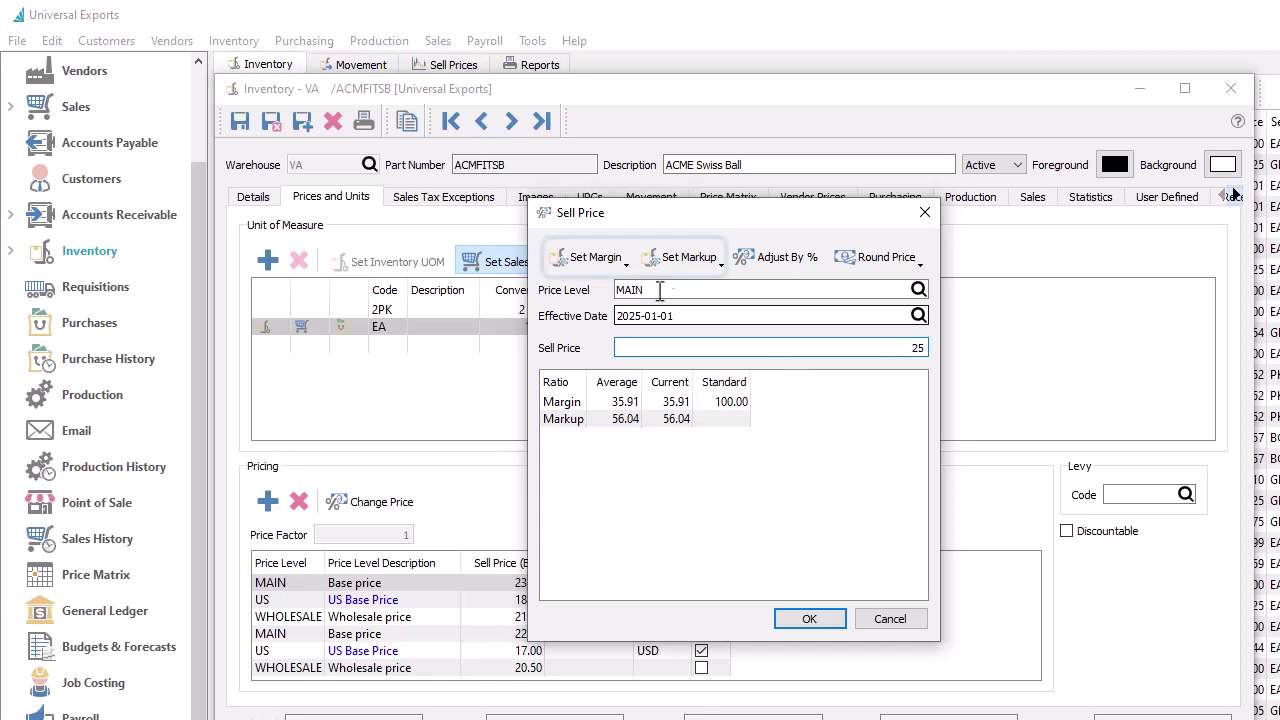
left_click(622, 264)
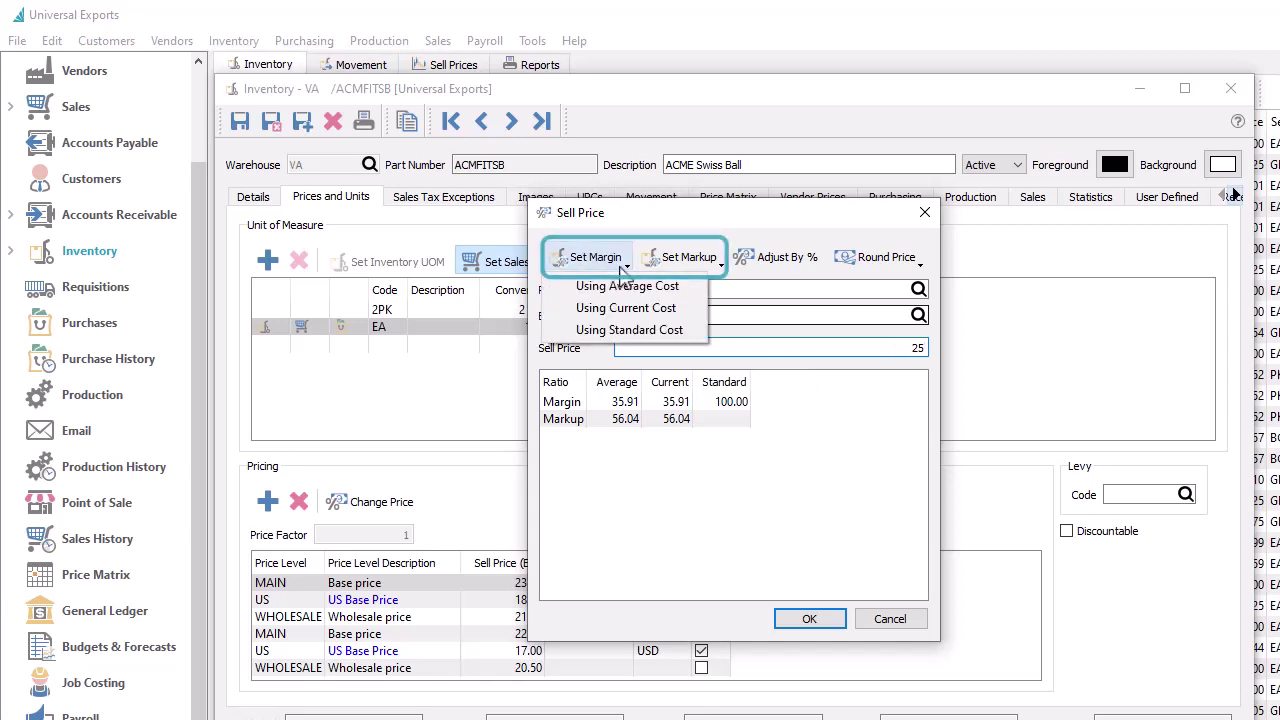
left_click(748, 264)
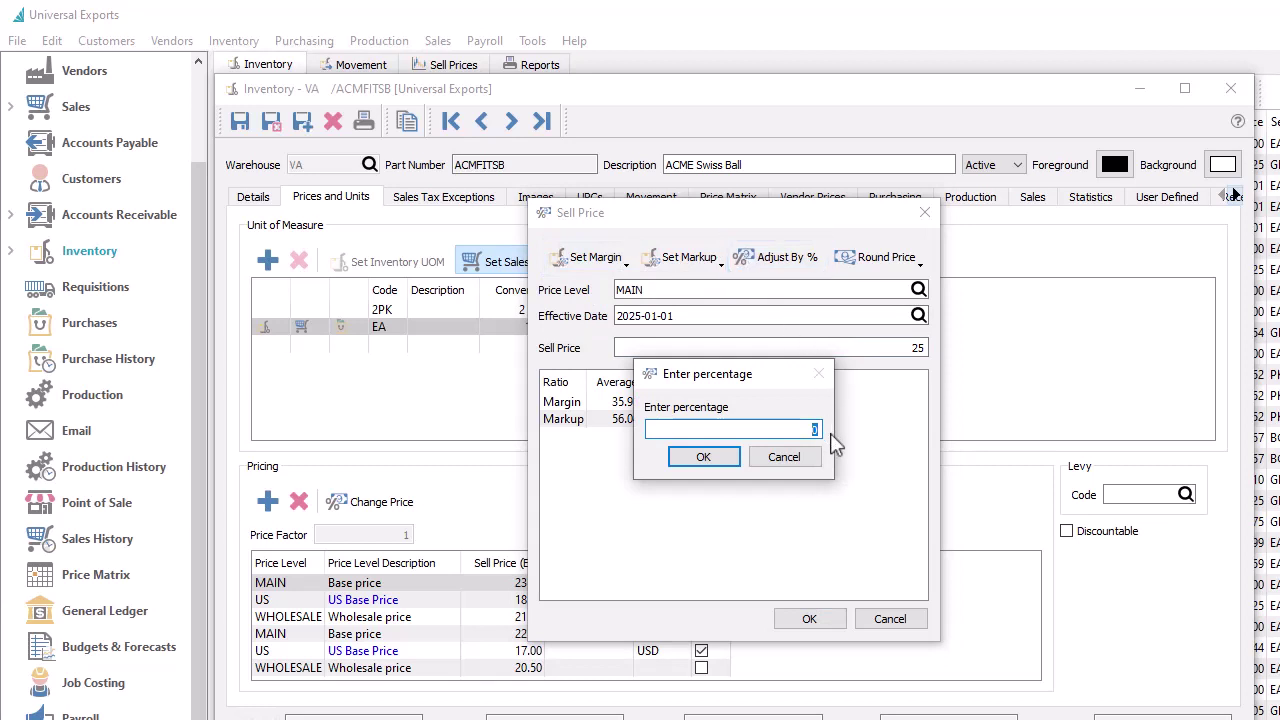
type("8")
- Apply the 8% increase, round the price to .99 (24.99), and set end date 2025-02-01
left_click(703, 457)
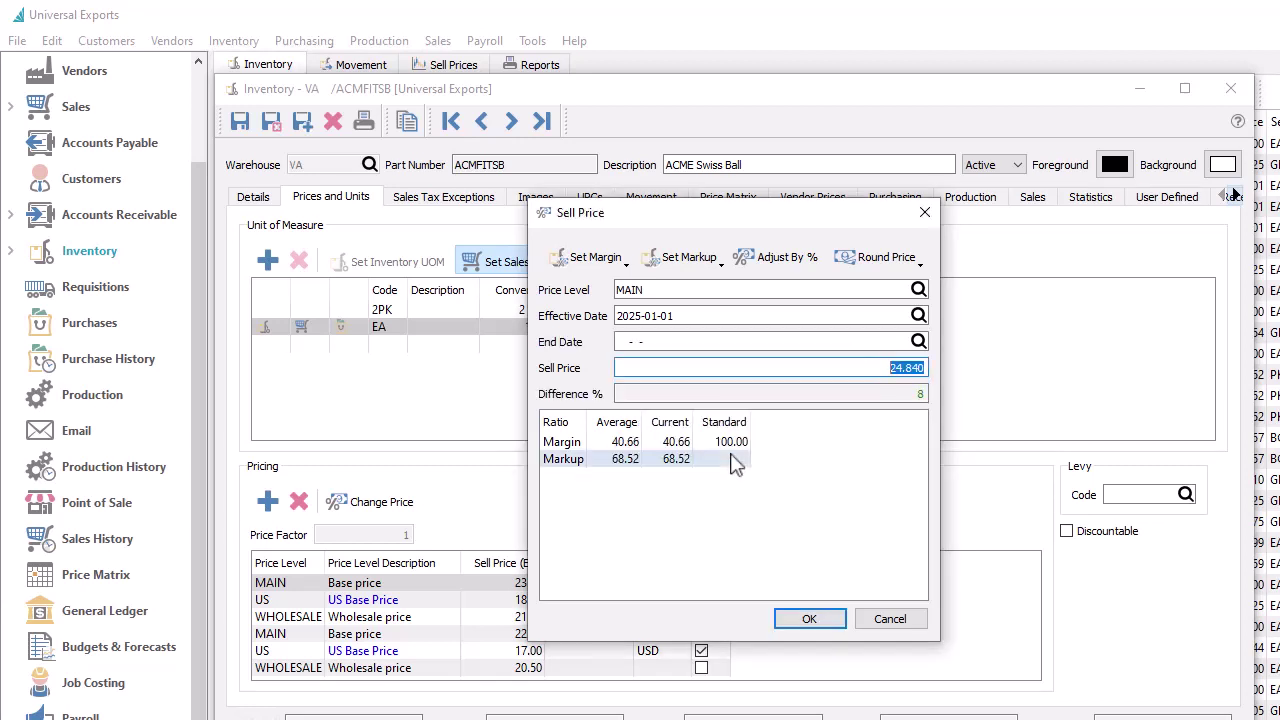
left_click(904, 266)
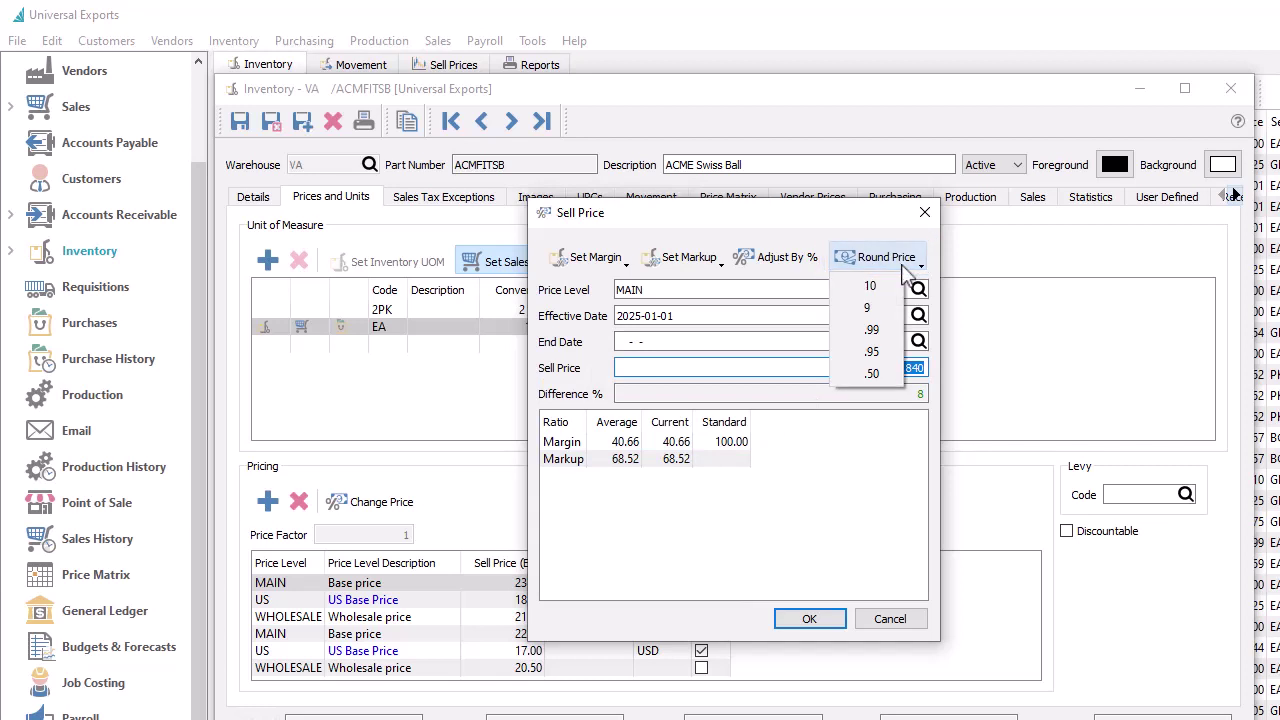
left_click(872, 330)
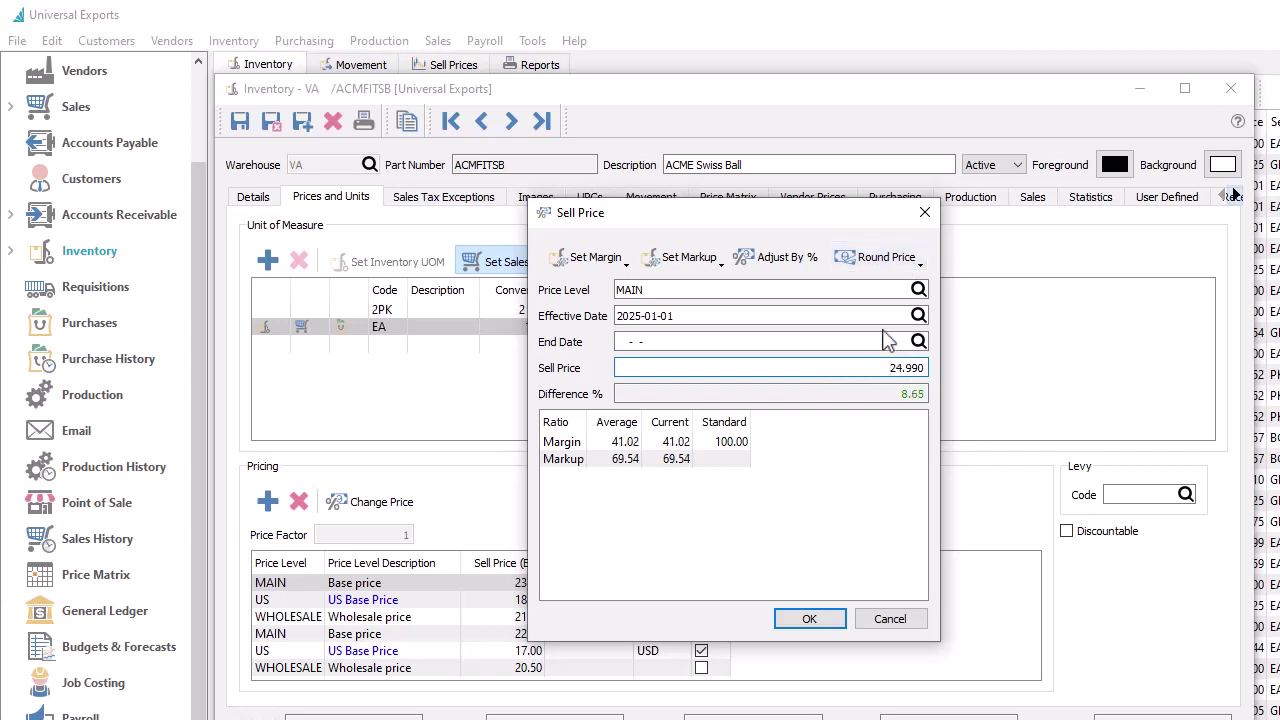
left_click(886, 341)
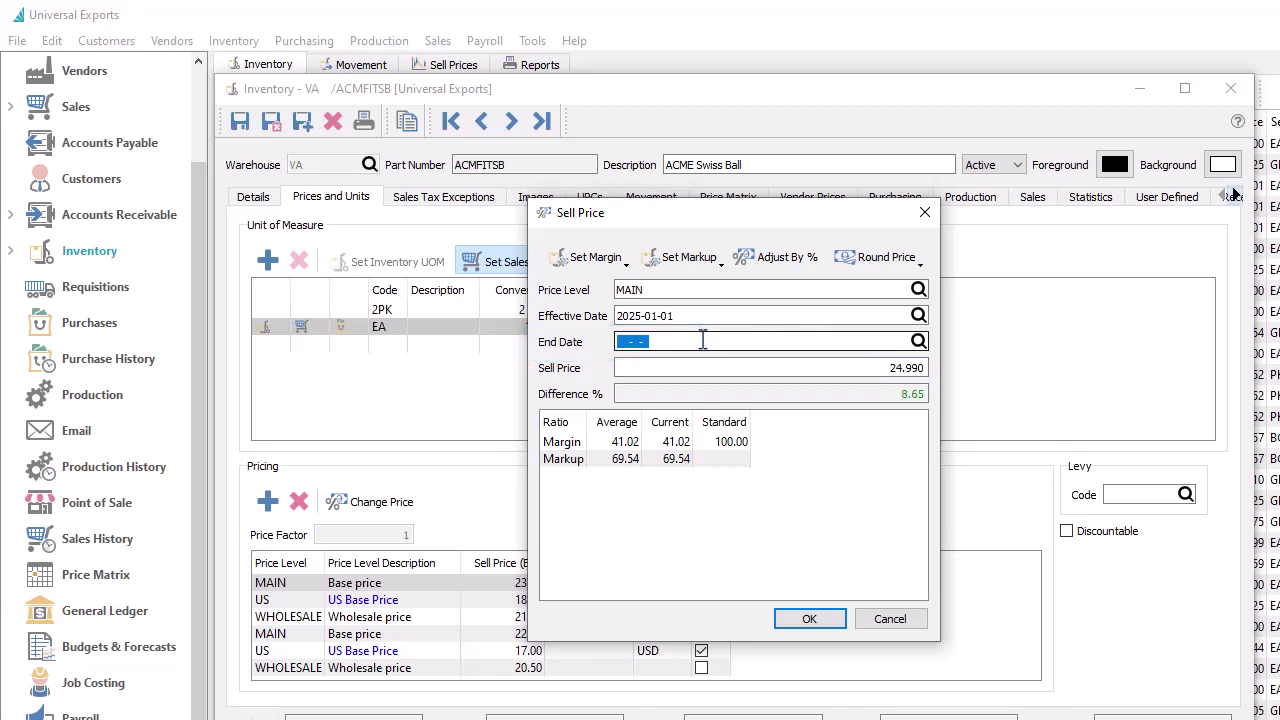
type("2025-02-01")
key("Tab")
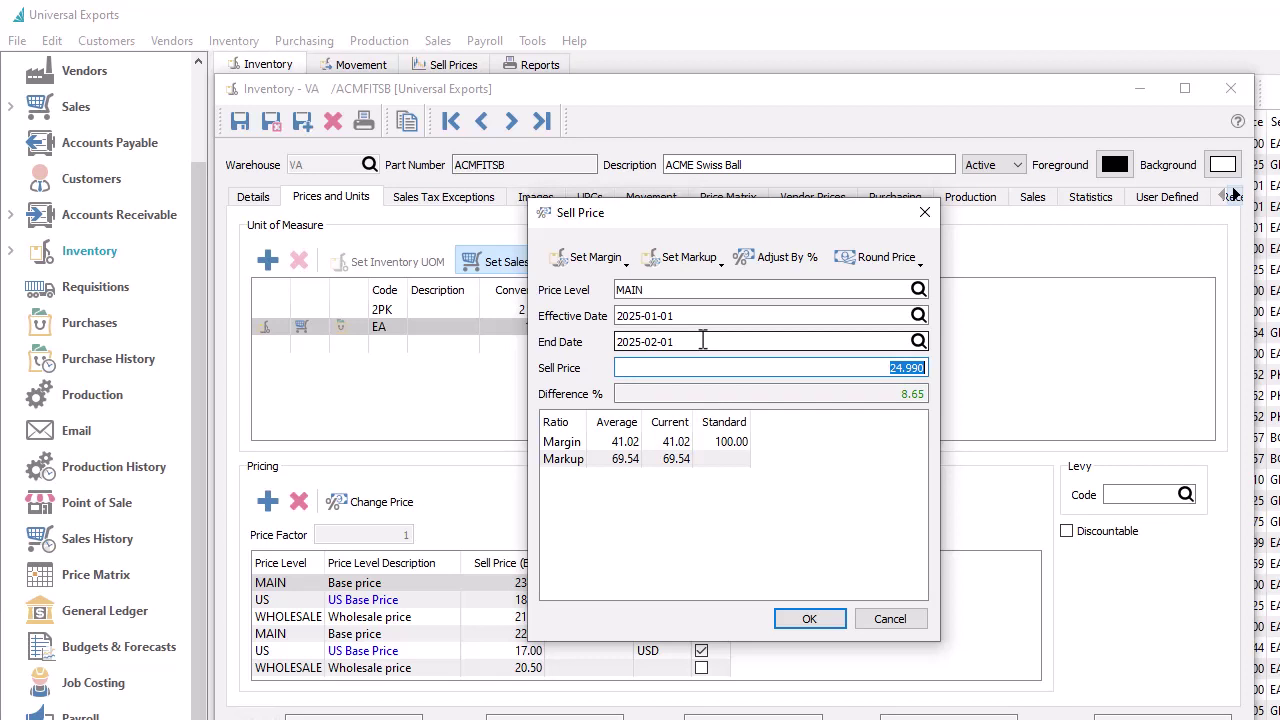
- Save the 24.99 MAIN price to the ACME Swiss Ball item
left_click(792, 620)
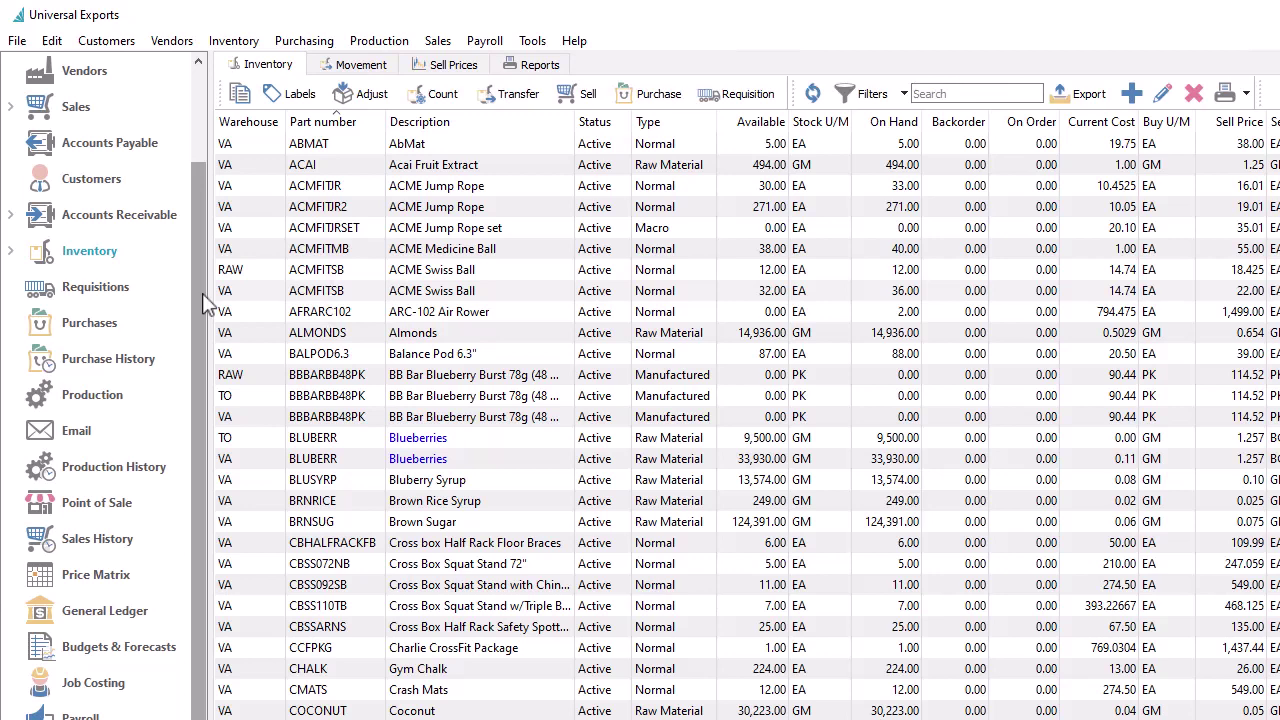
- Show the Sell Prices list and bring up the Tools > Import window
left_click(448, 70)
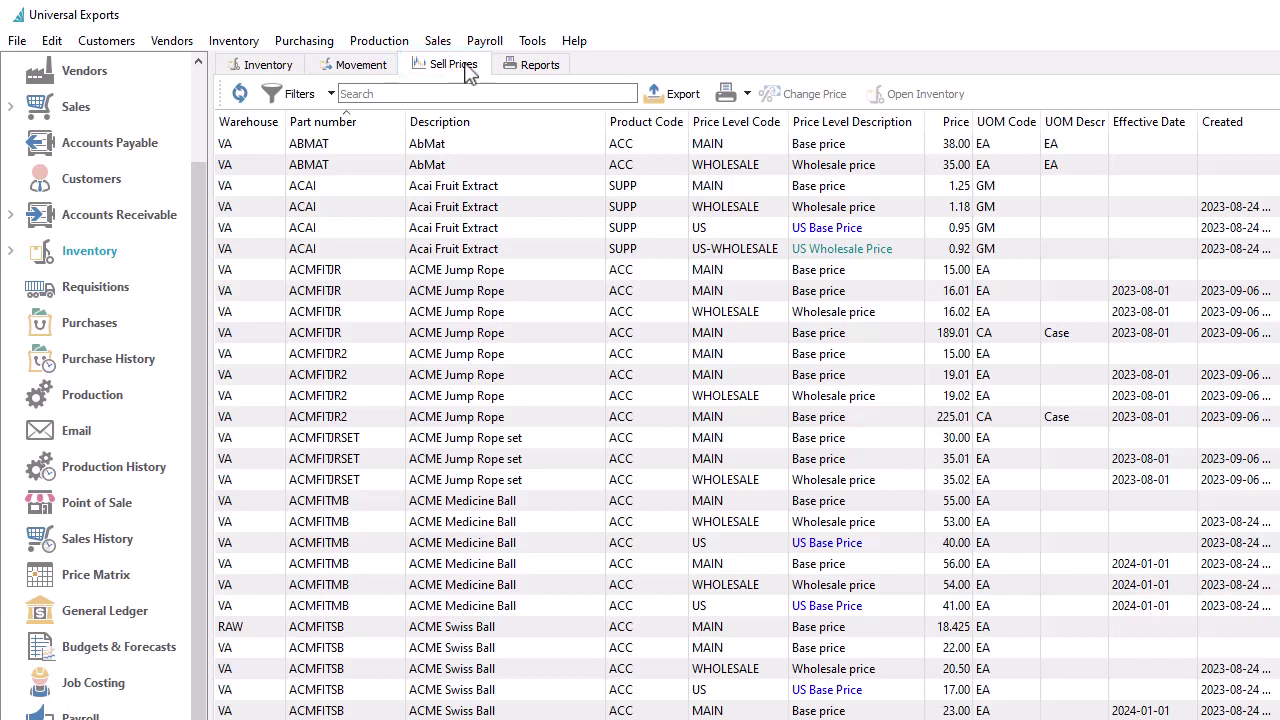
left_click(531, 42)
left_click(543, 70)
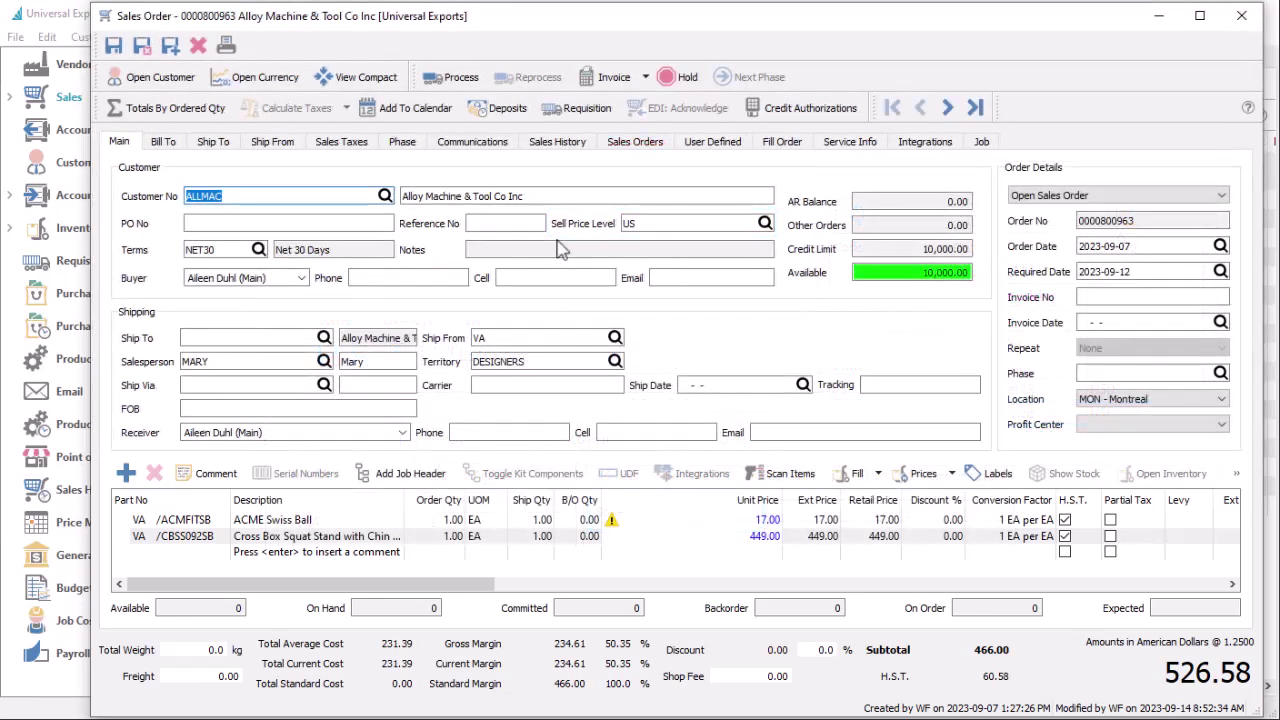
- Set the sales order's ship-to location to NIAGARA WAREHOUSE
left_click(290, 338)
type("N")
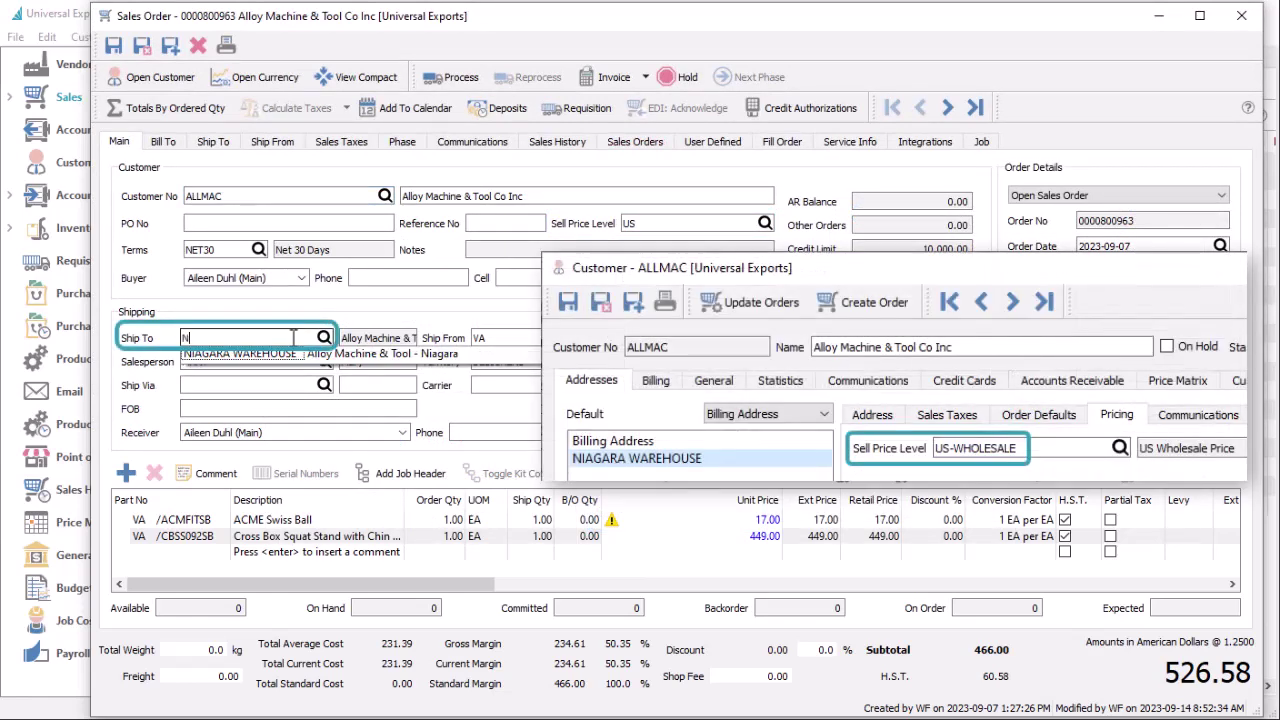
left_click(286, 355)
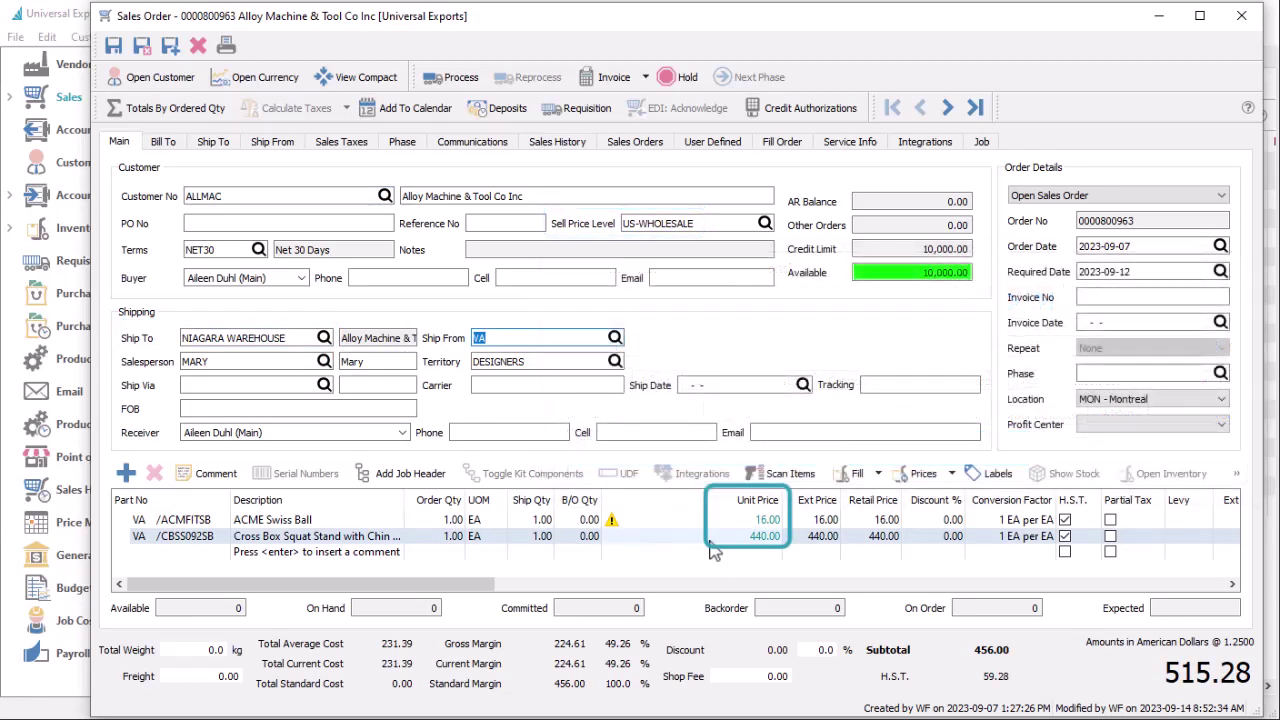
- Switch the ACME Swiss Ball line to 2PK units, repricing it at 32.00, and show the price refresh options
left_click(504, 526)
left_click(499, 519)
left_click(503, 541)
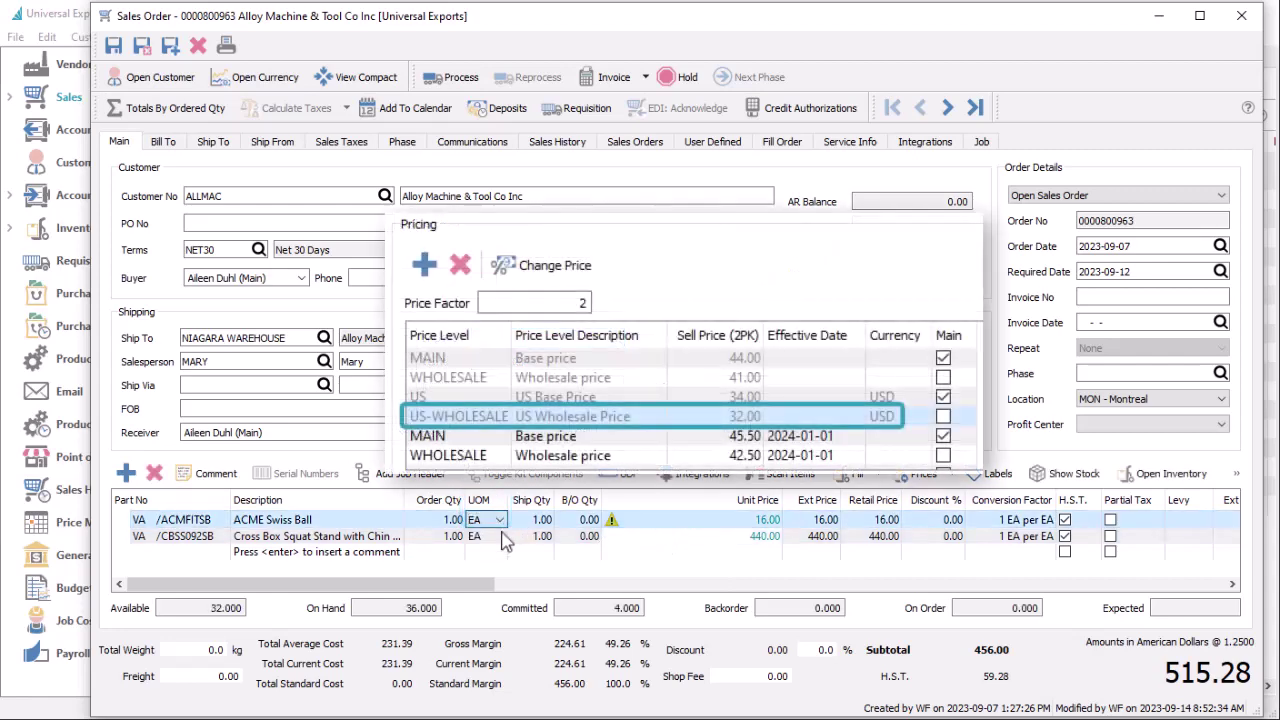
key("Tab")
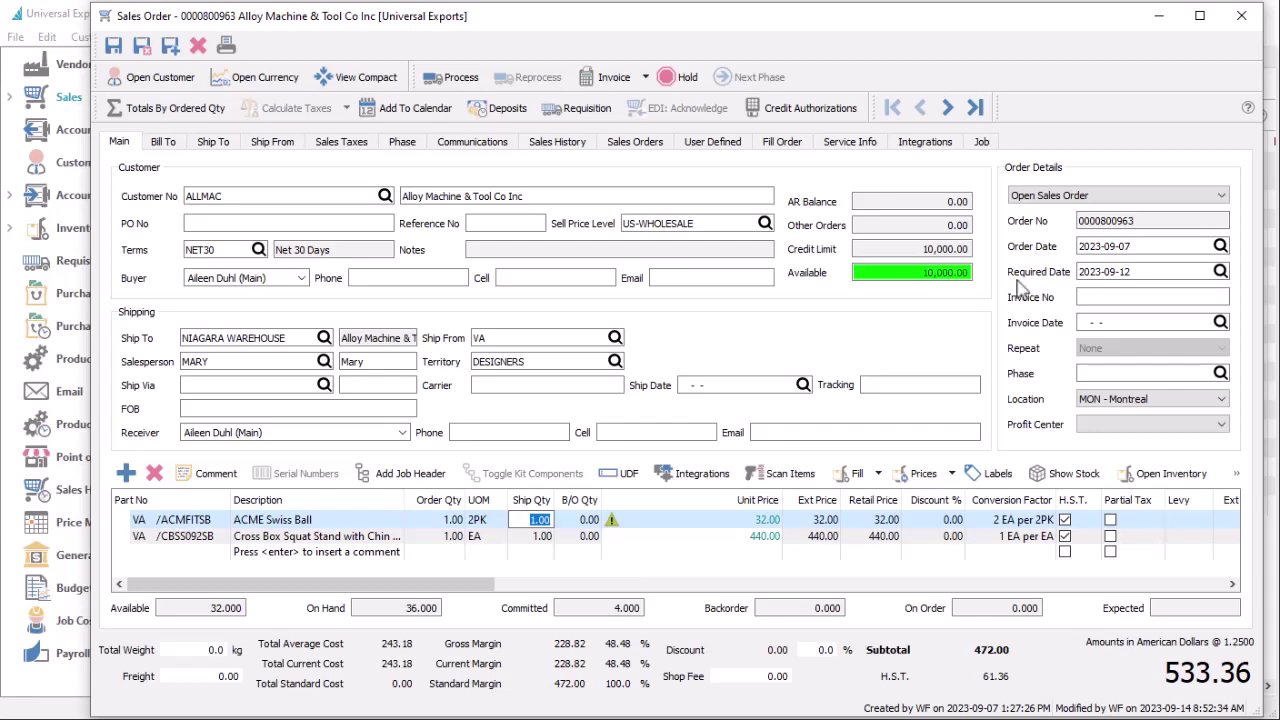
left_click(923, 473)
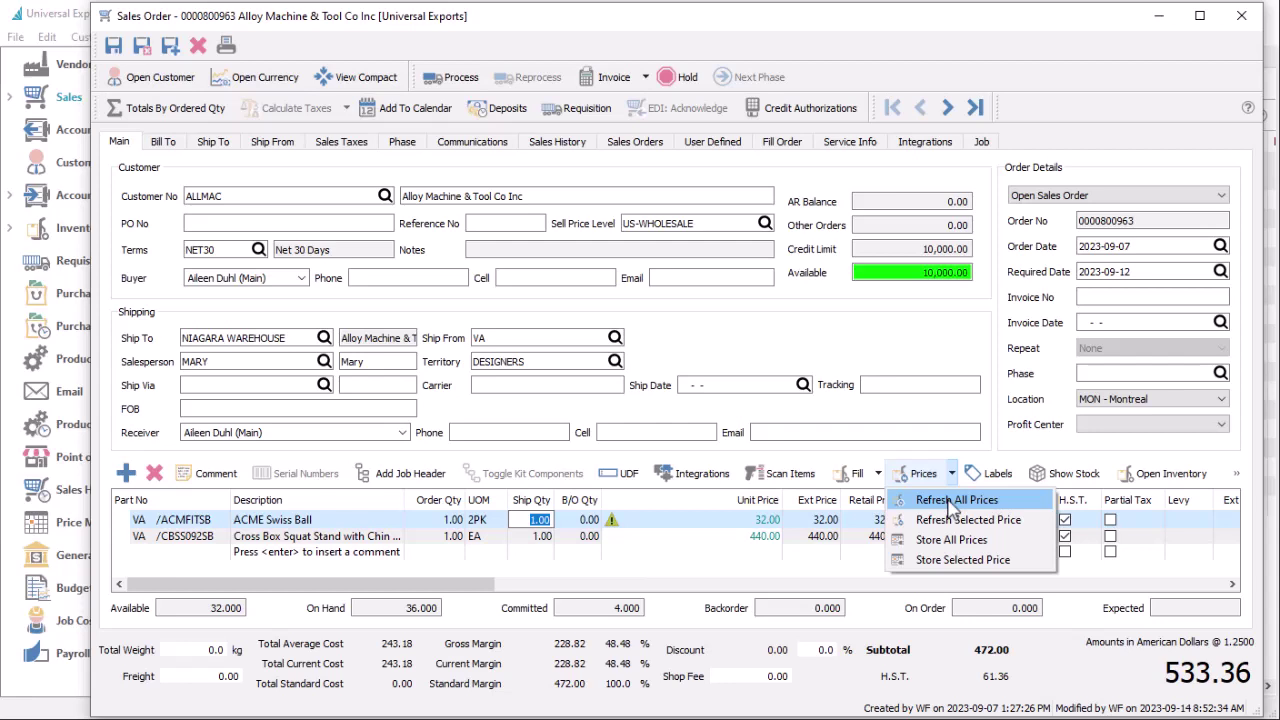
- Refresh all order prices and reprice the Swiss Ball 2PK line at WHOLESALE, 32.40
left_click(950, 502)
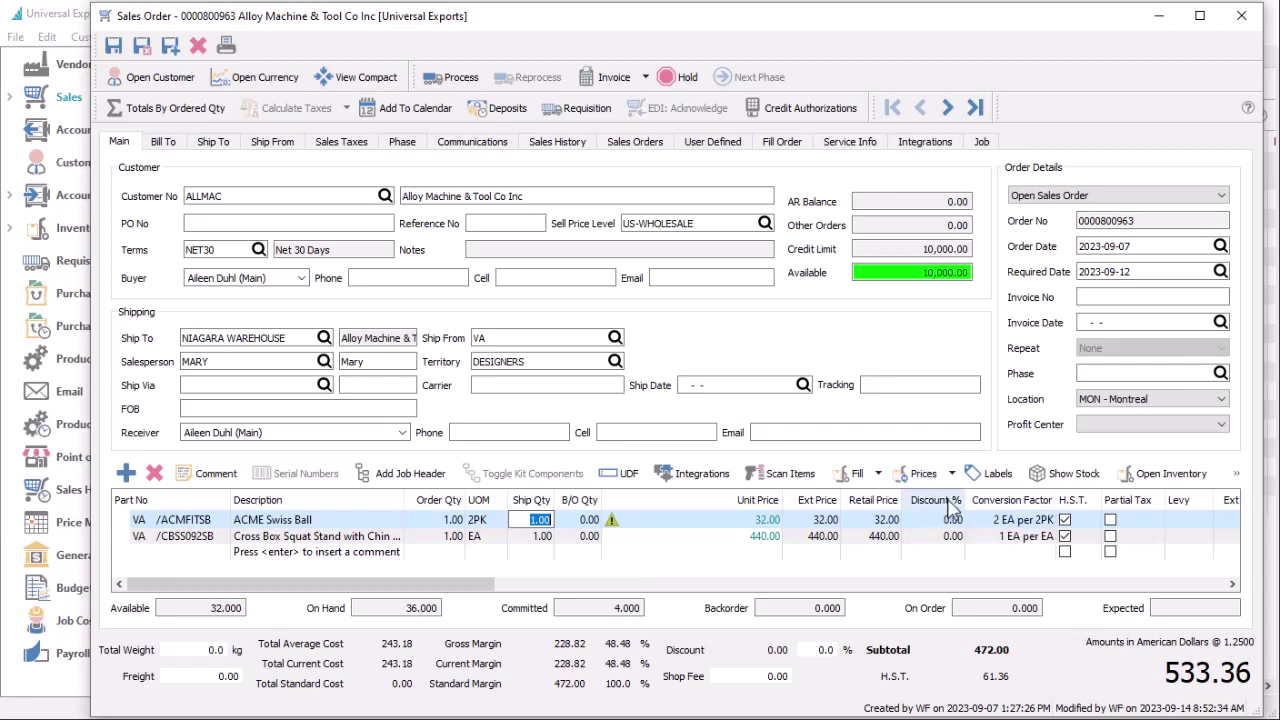
left_click(782, 524)
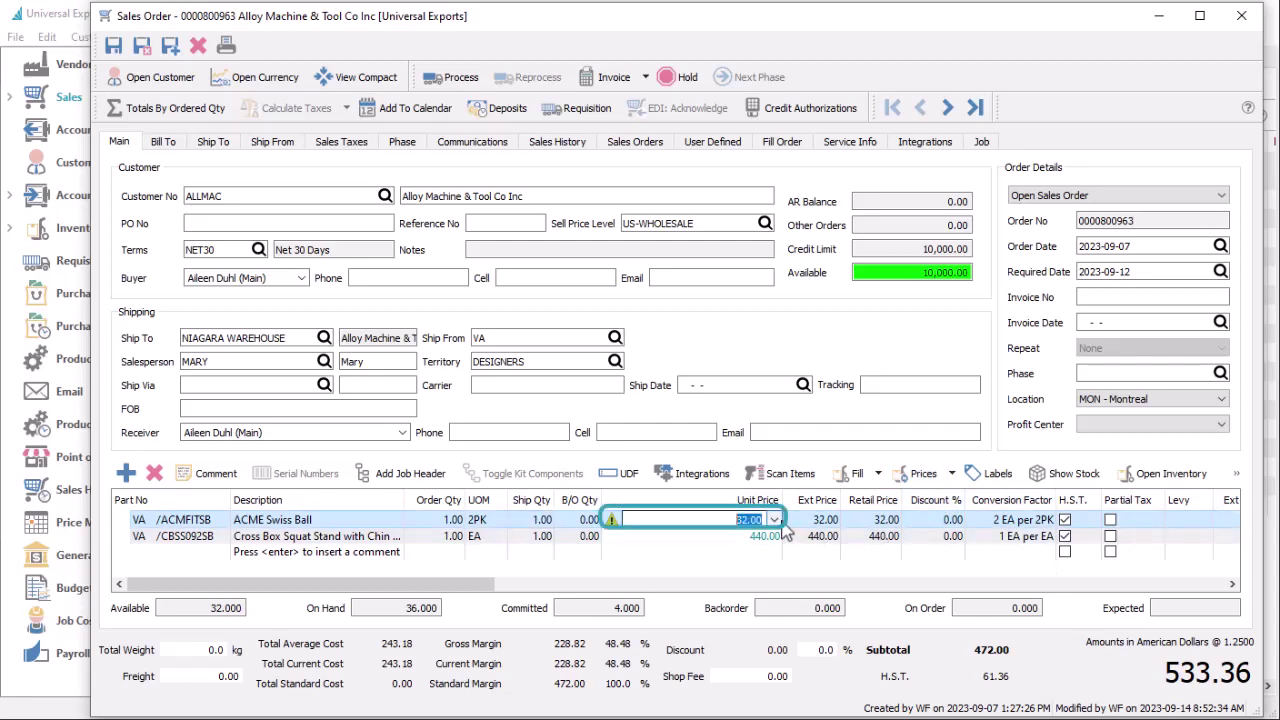
left_click(776, 522)
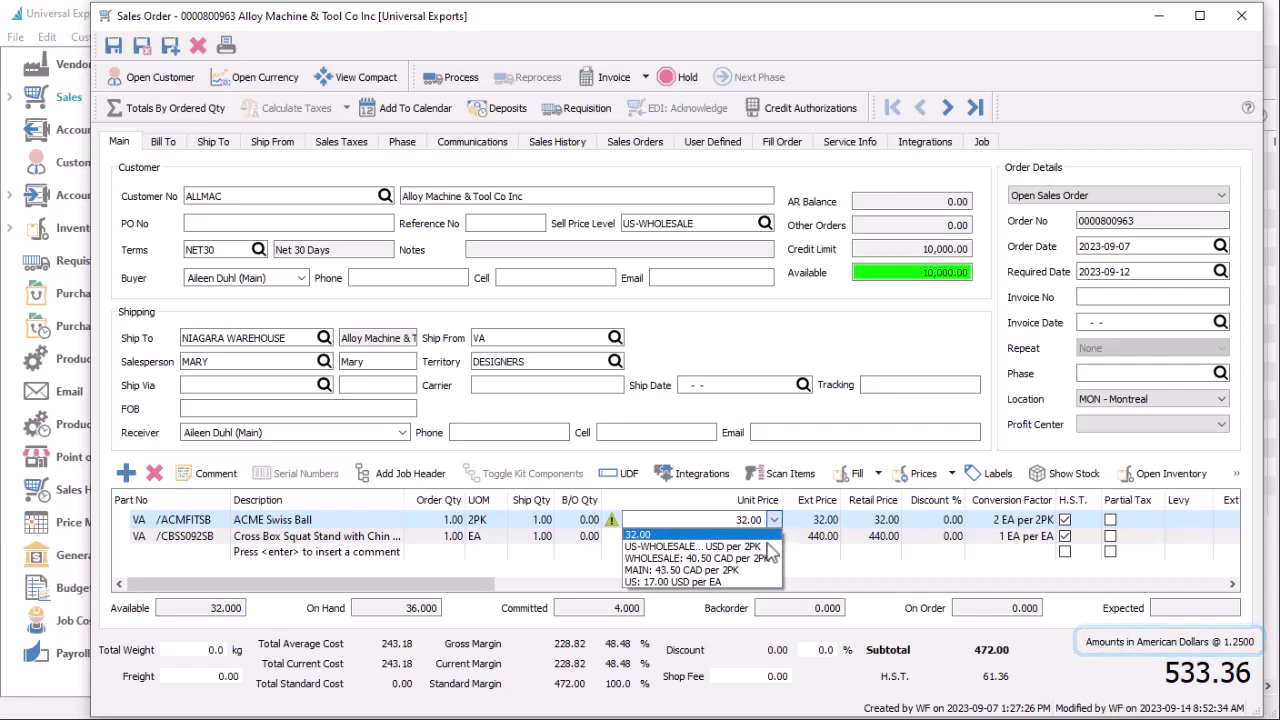
left_click(768, 558)
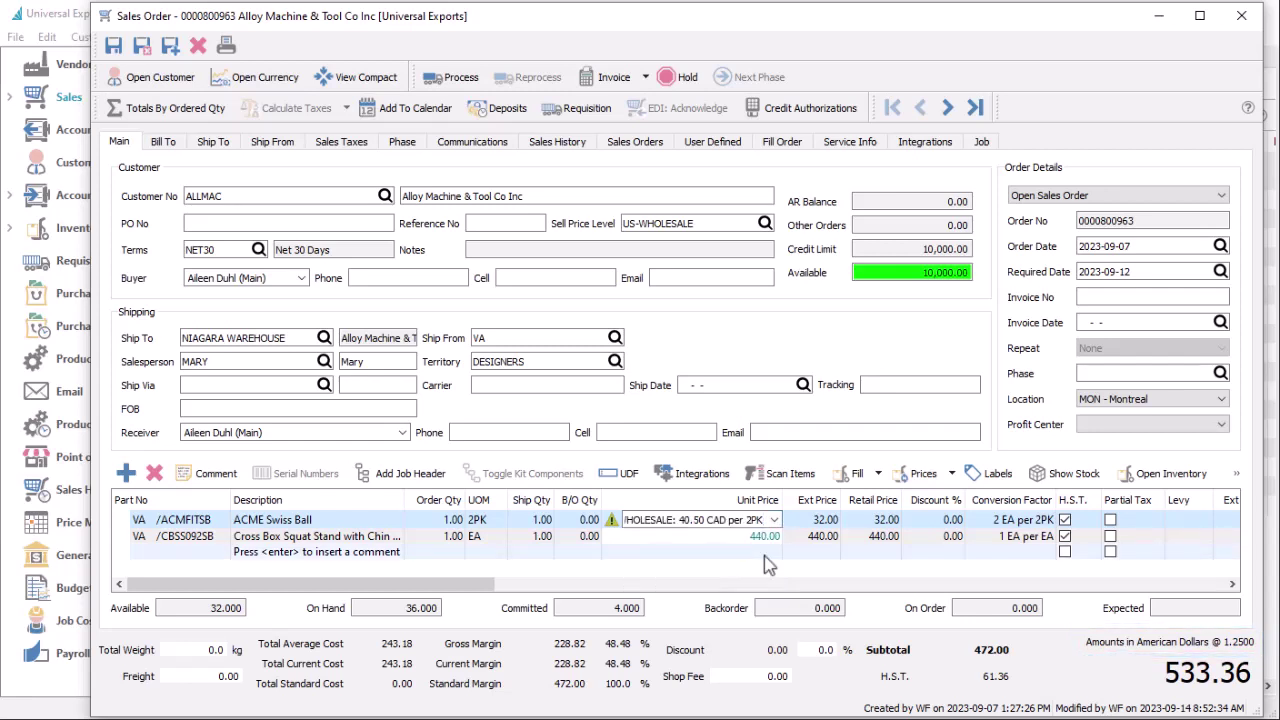
key("Tab")
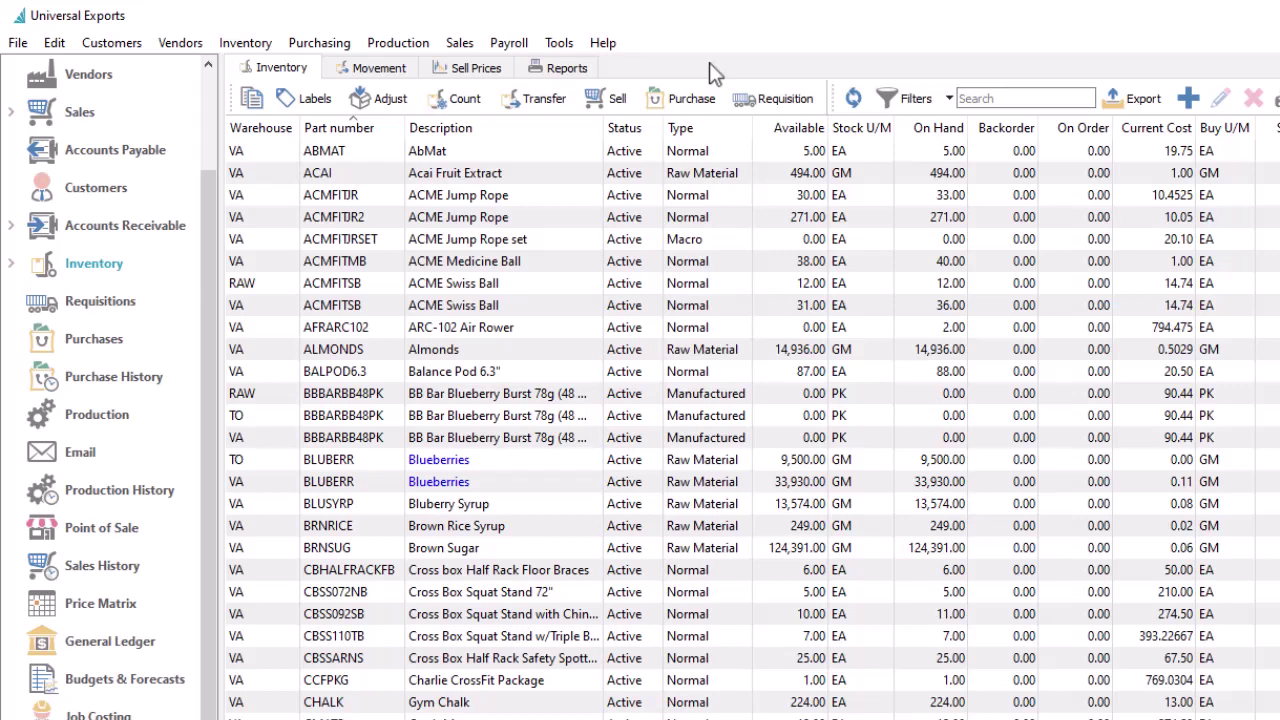
- Open the import window, match the Gluten column to Gluten Free (UDF), and treat the first row as headers
left_click(559, 43)
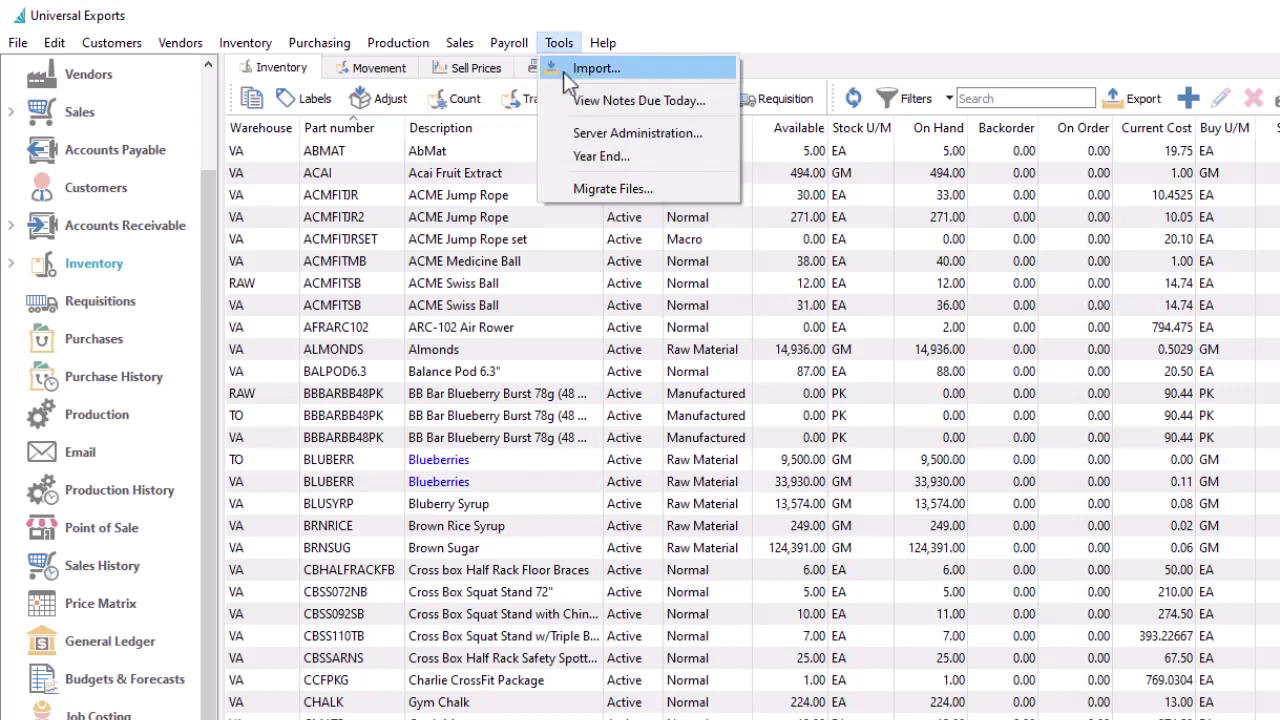
left_click(570, 84)
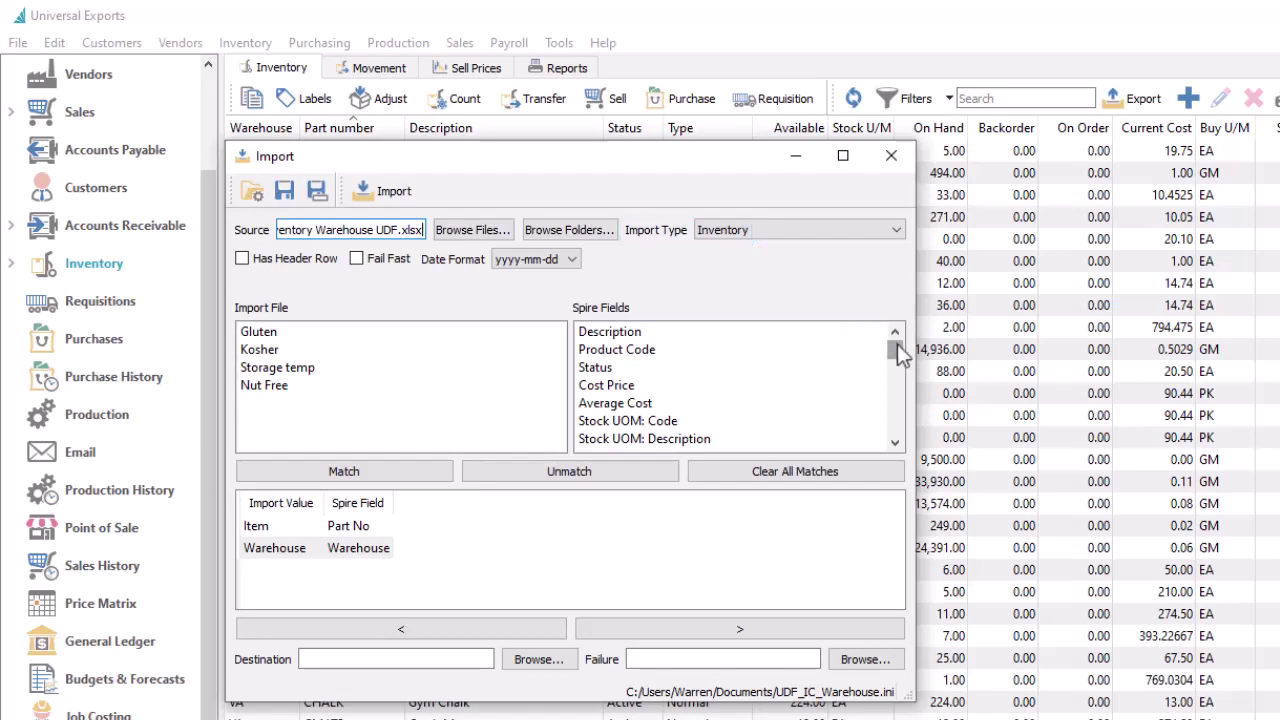
left_click_drag(894, 349, 900, 452)
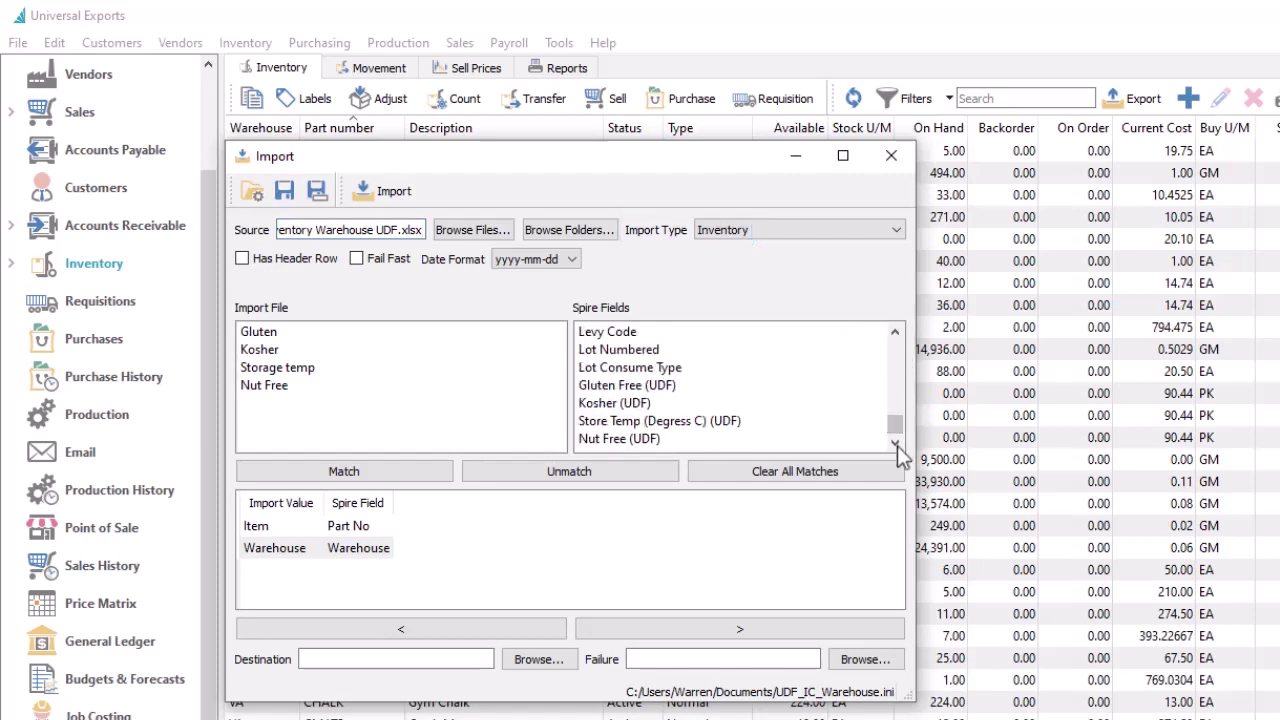
left_click(735, 390)
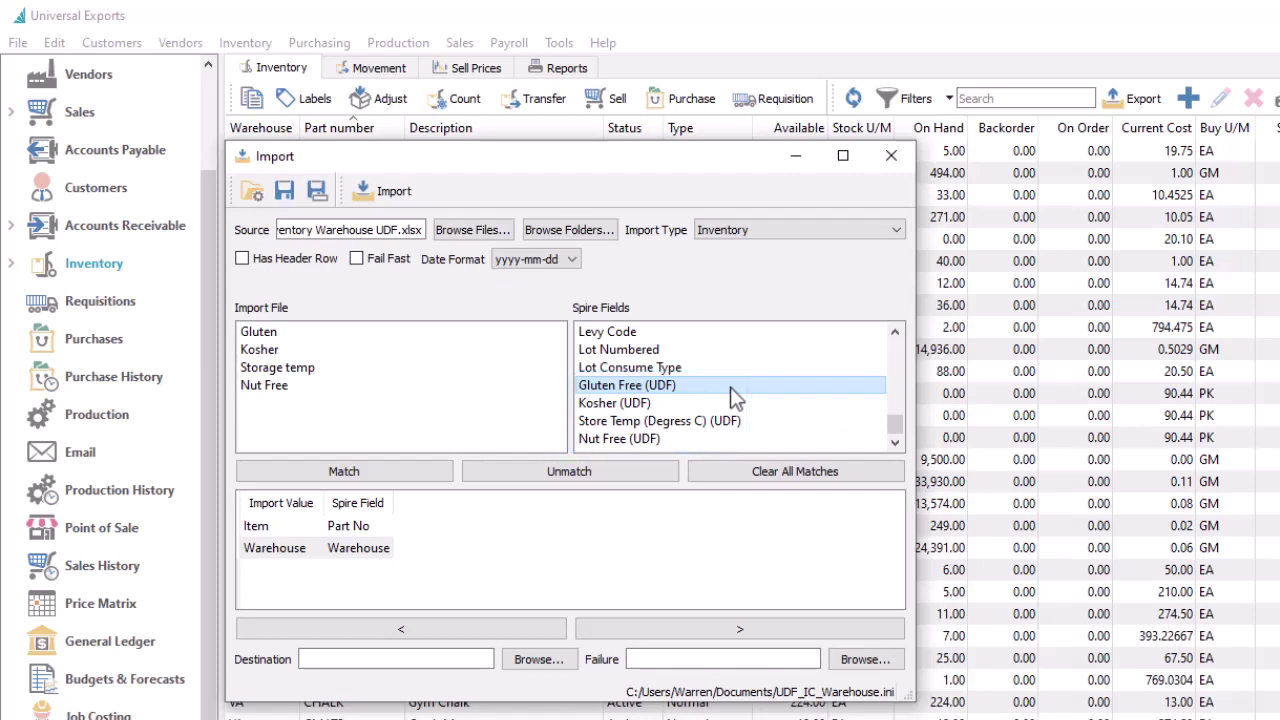
left_click(480, 332)
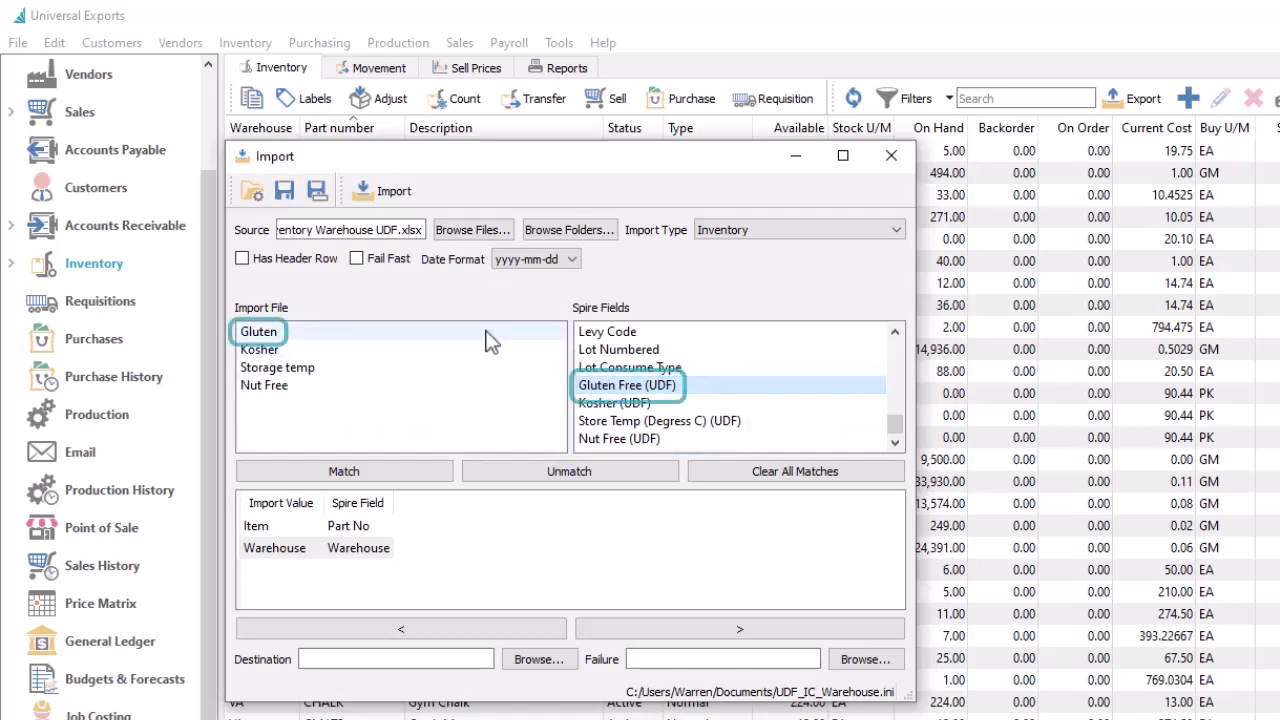
left_click(431, 474)
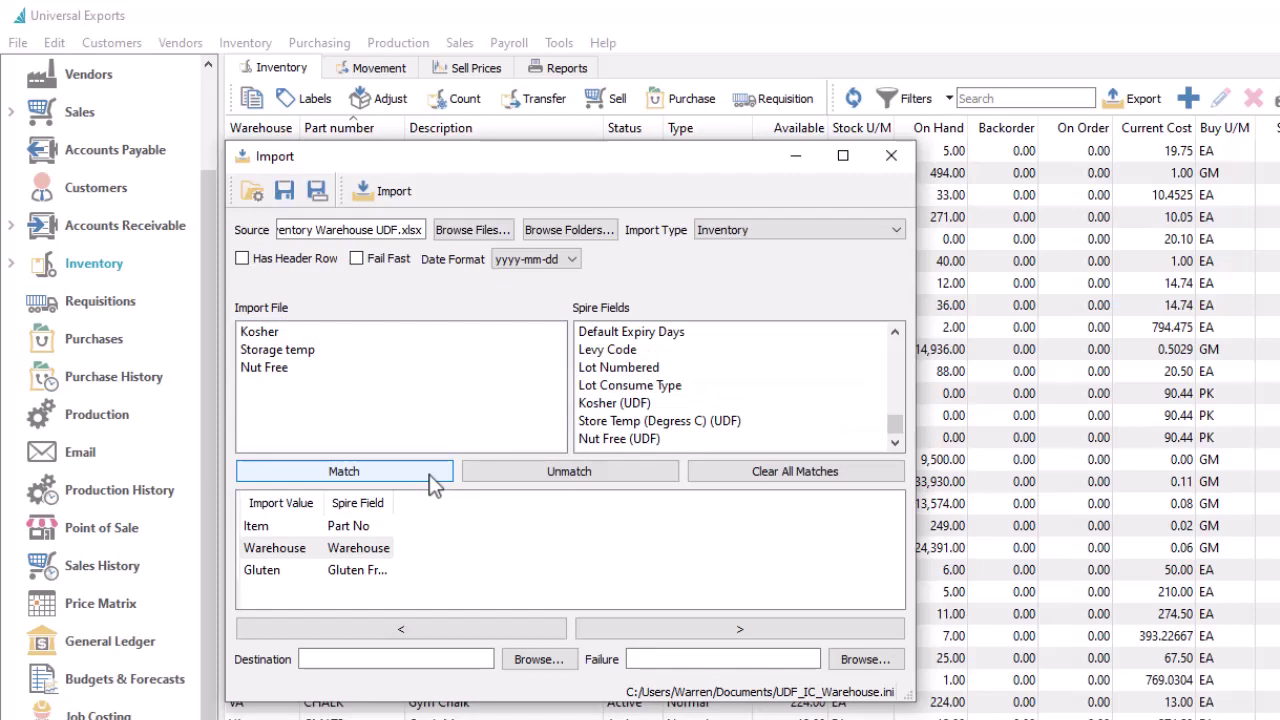
left_click(243, 259)
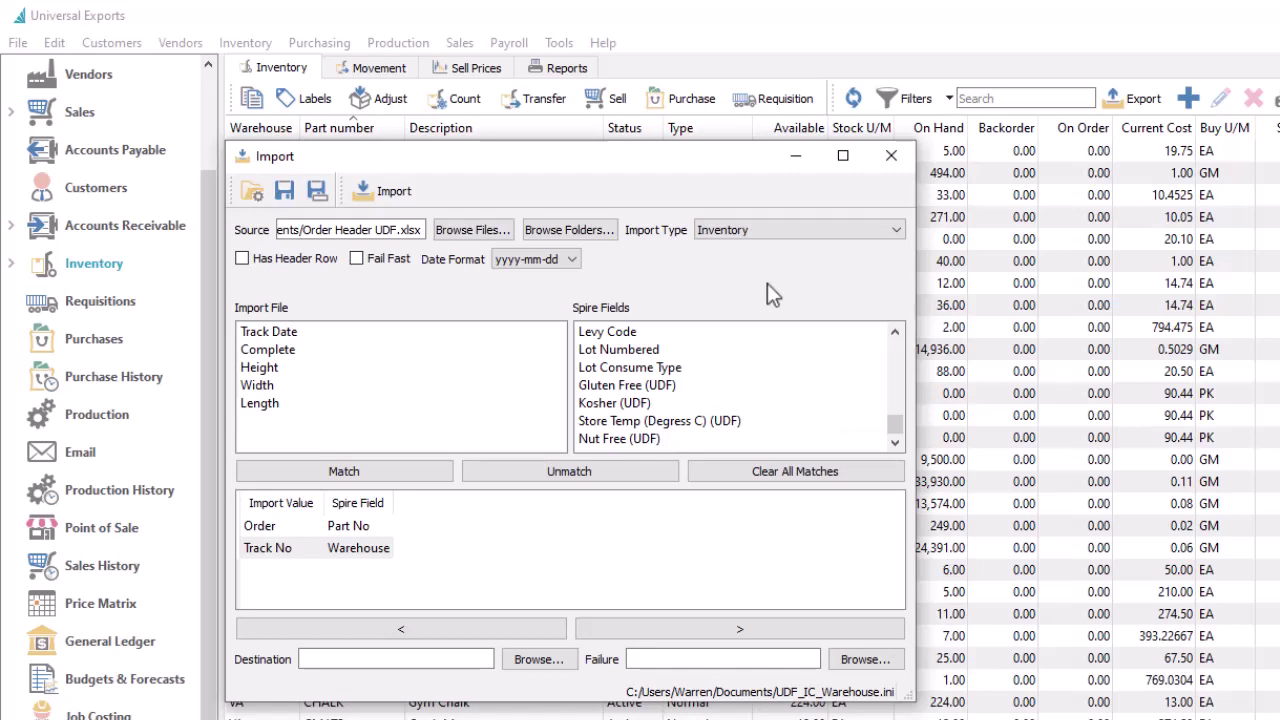
- Set the import type to User Defined Fields, linked to the Sales Order table
left_click(786, 230)
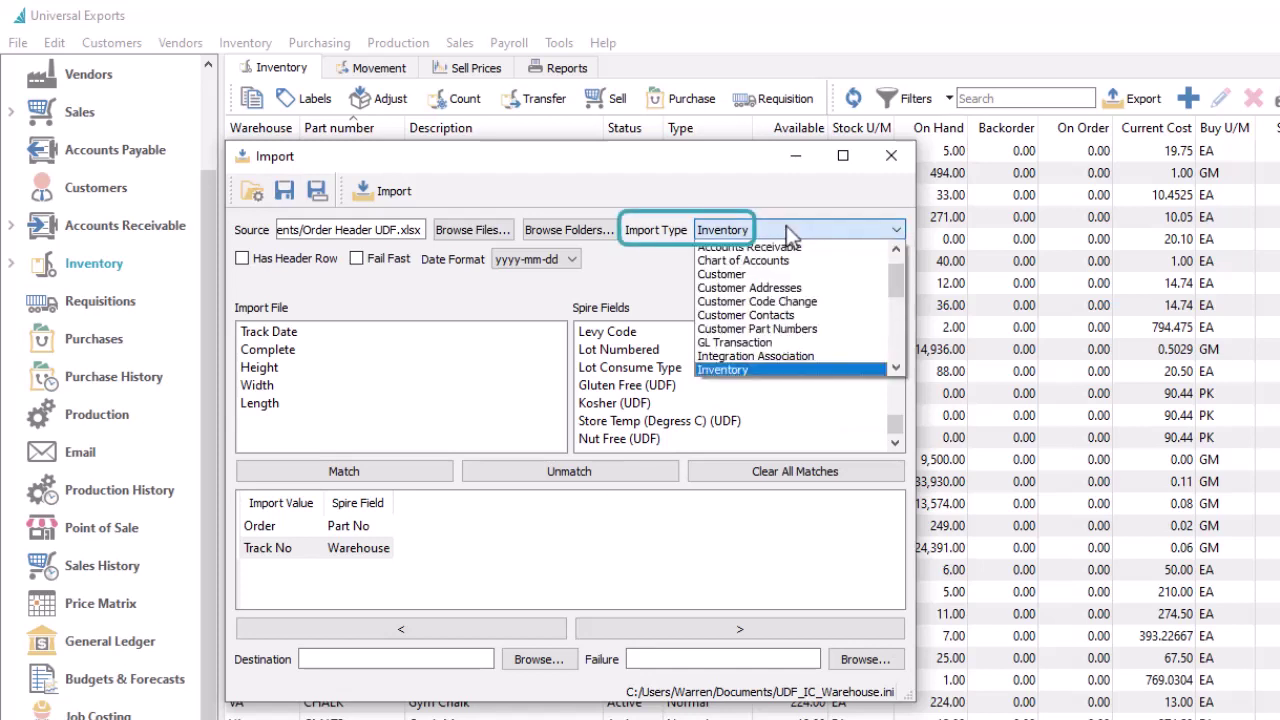
left_click_drag(897, 274, 897, 338)
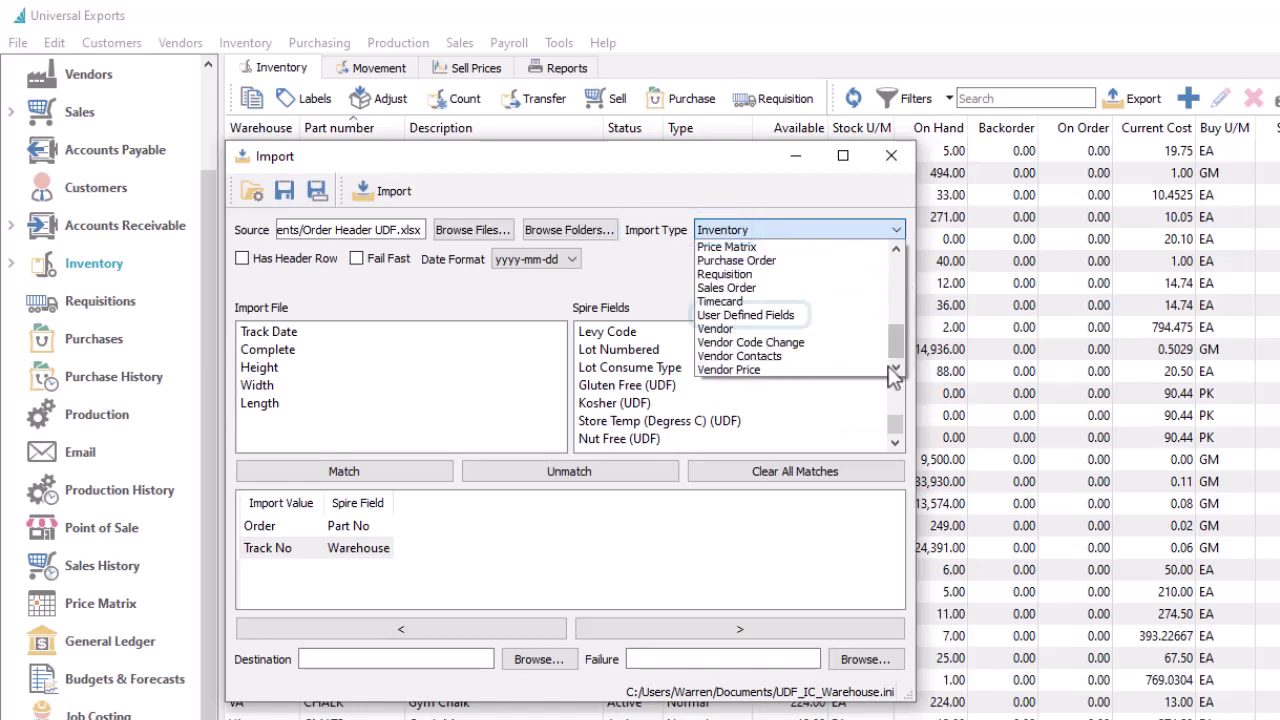
left_click(831, 319)
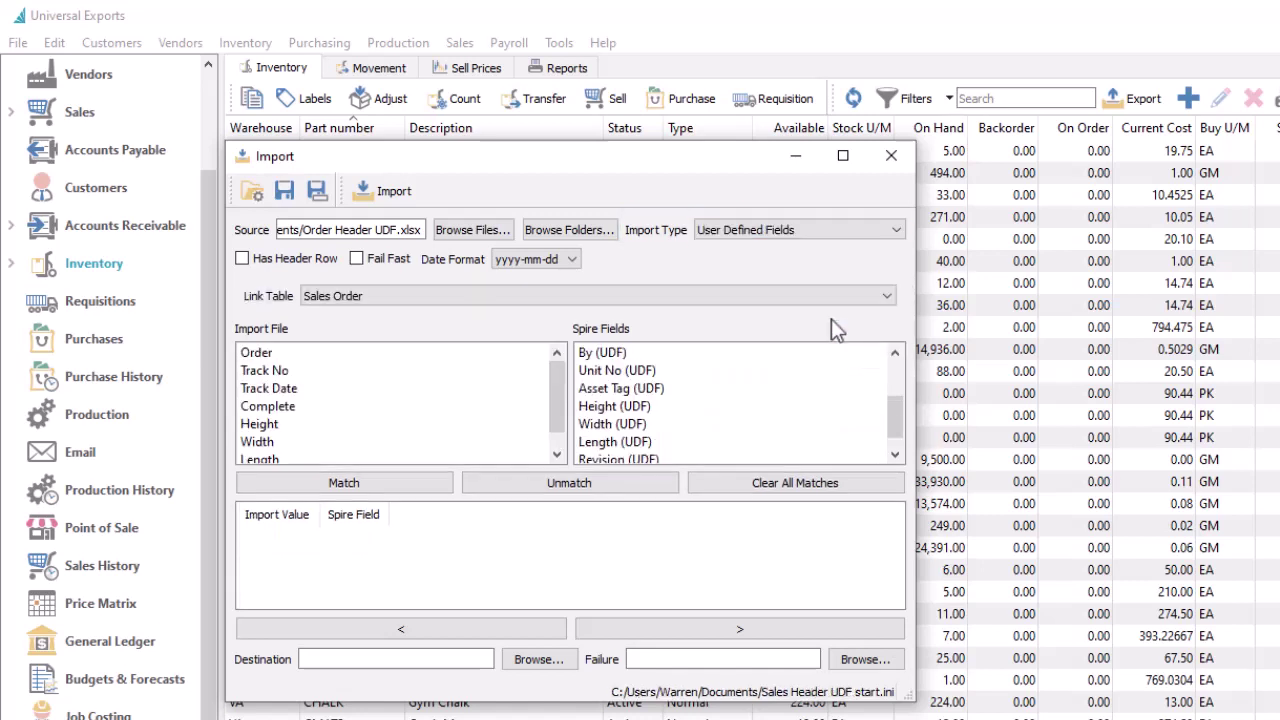
left_click(397, 300)
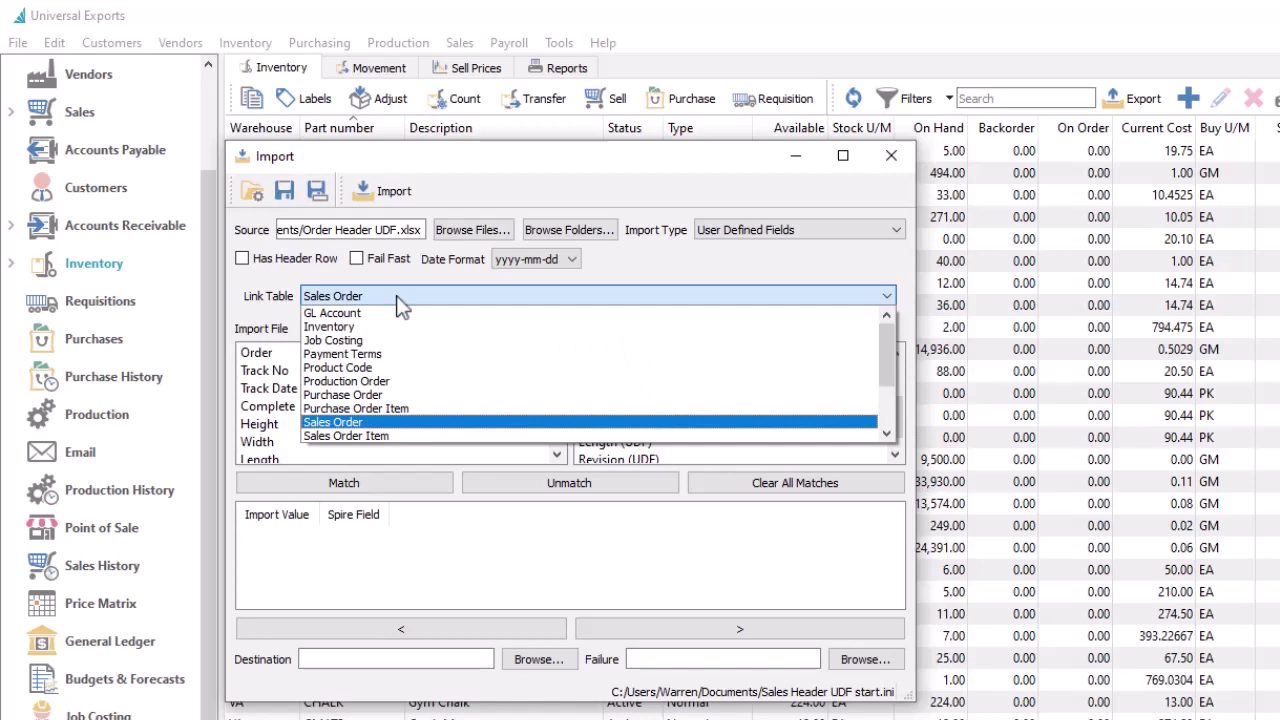
left_click(397, 298)
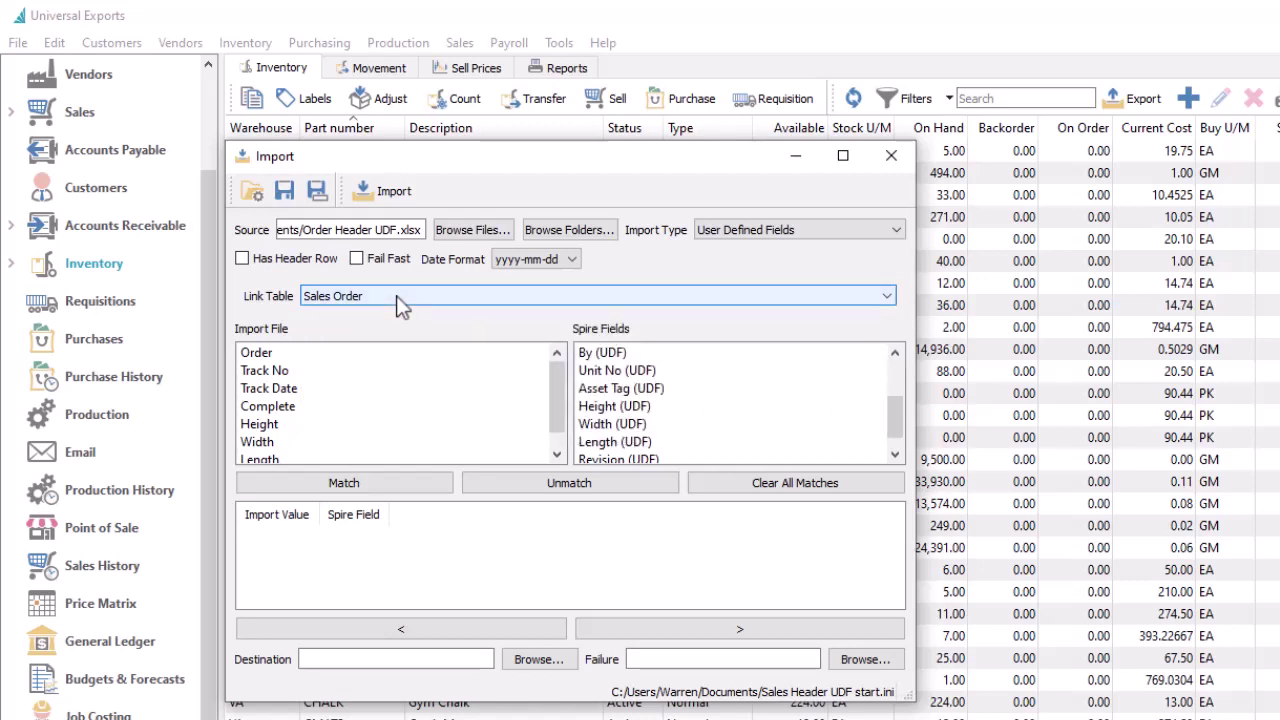
scroll(651, 391, "up", 2)
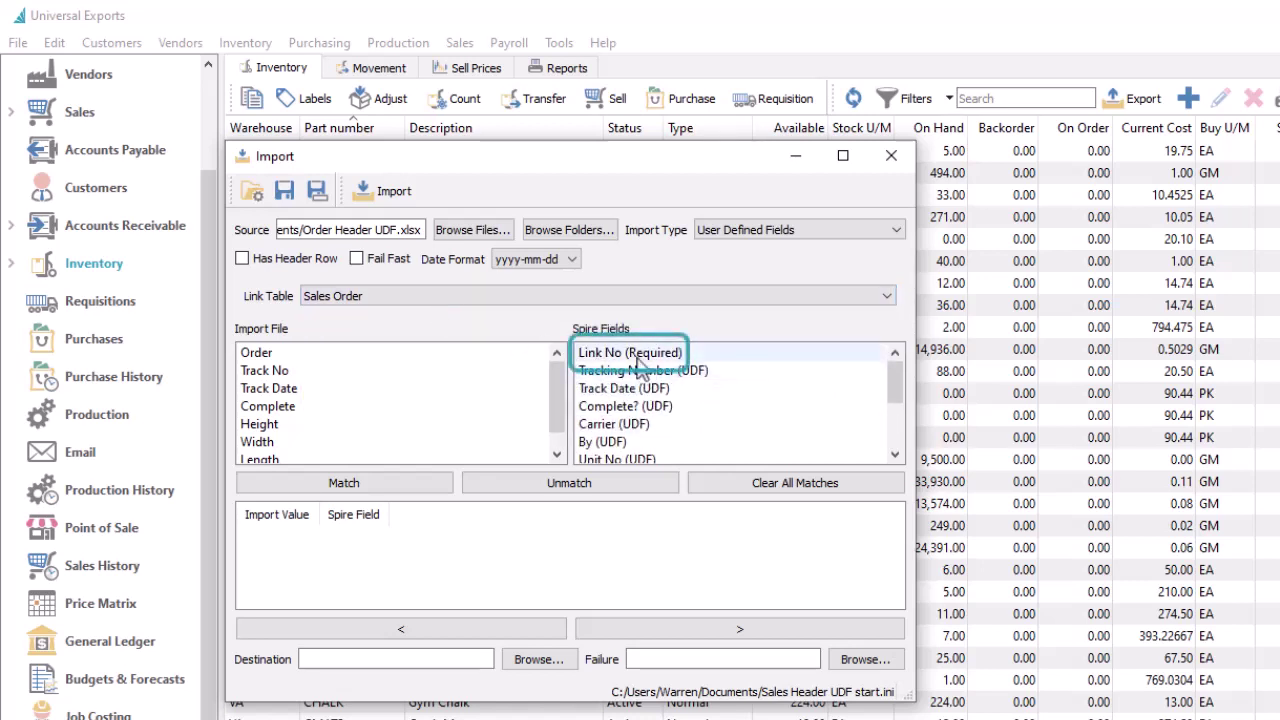
- Match the file's Order column to Link No and Track No to Tracking Number (UDF)
left_click(638, 356)
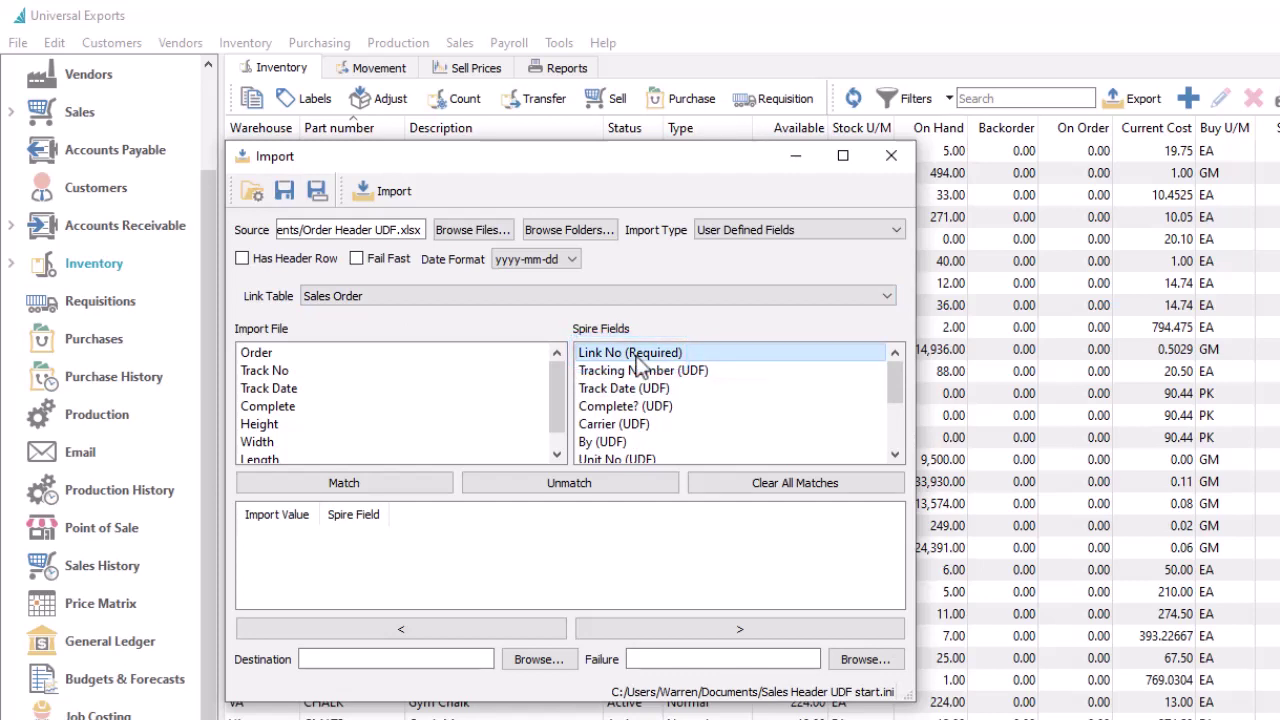
left_click(512, 356)
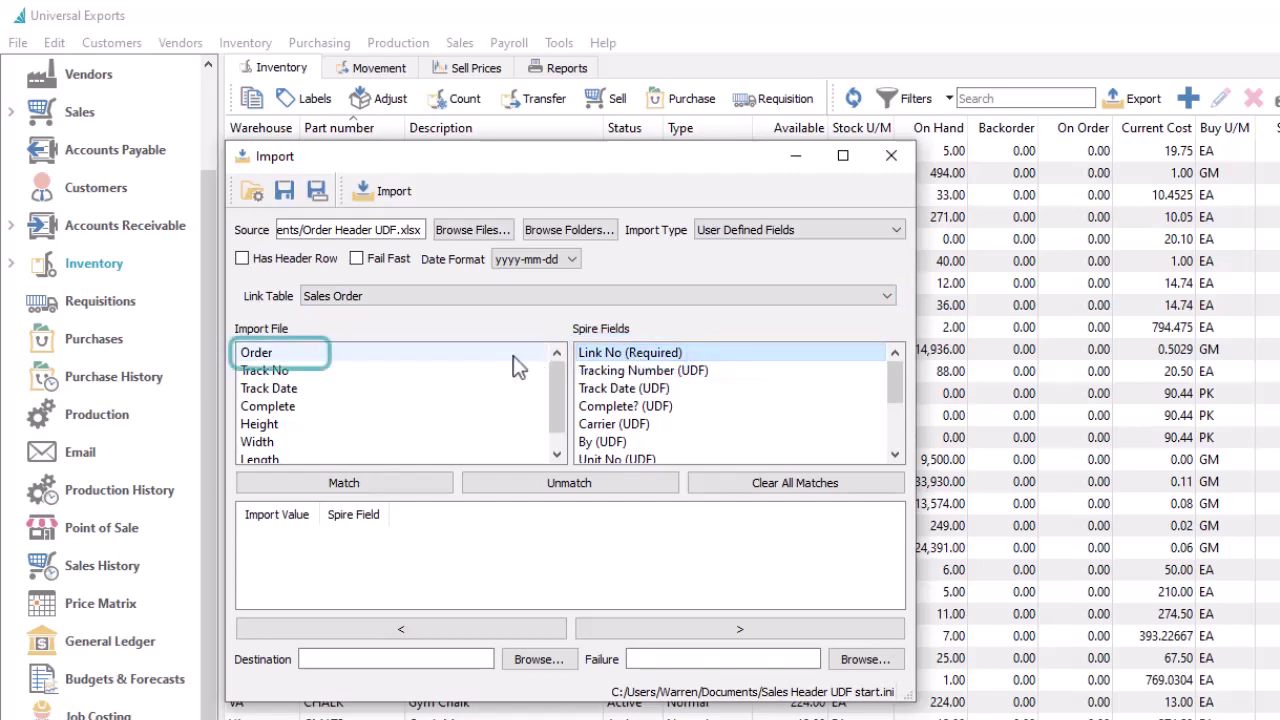
left_click(418, 482)
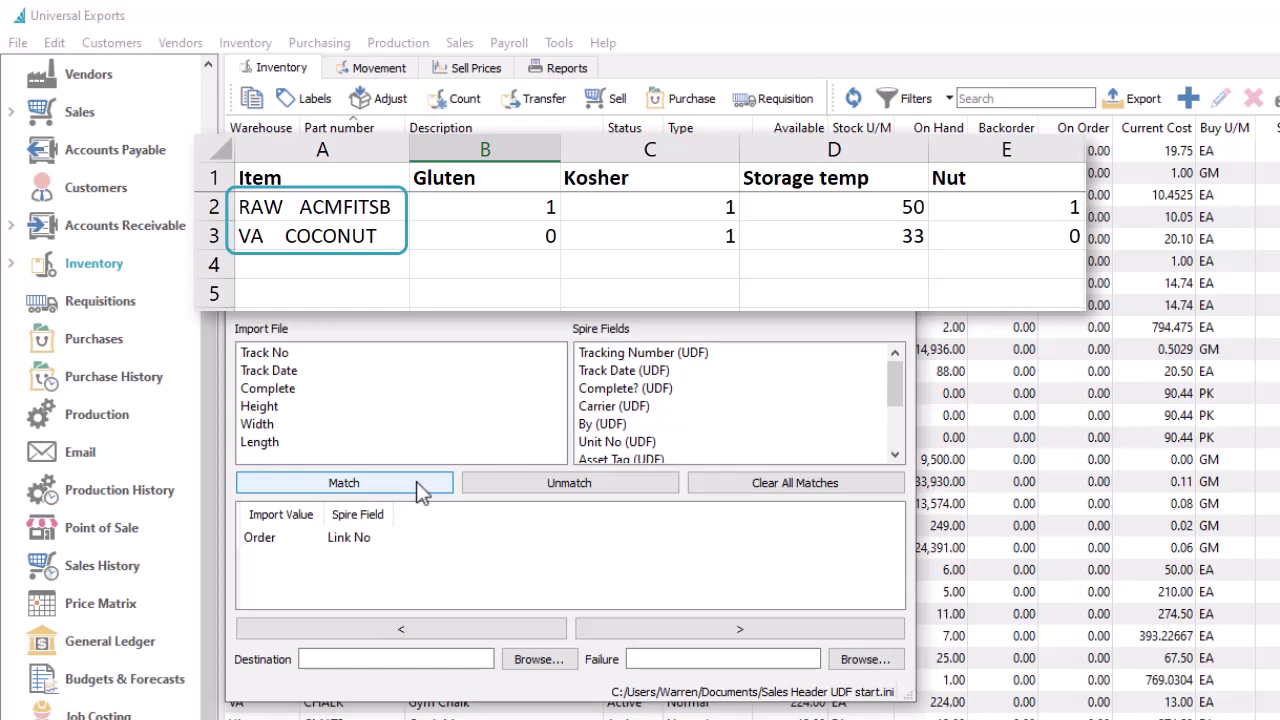
left_click(648, 356)
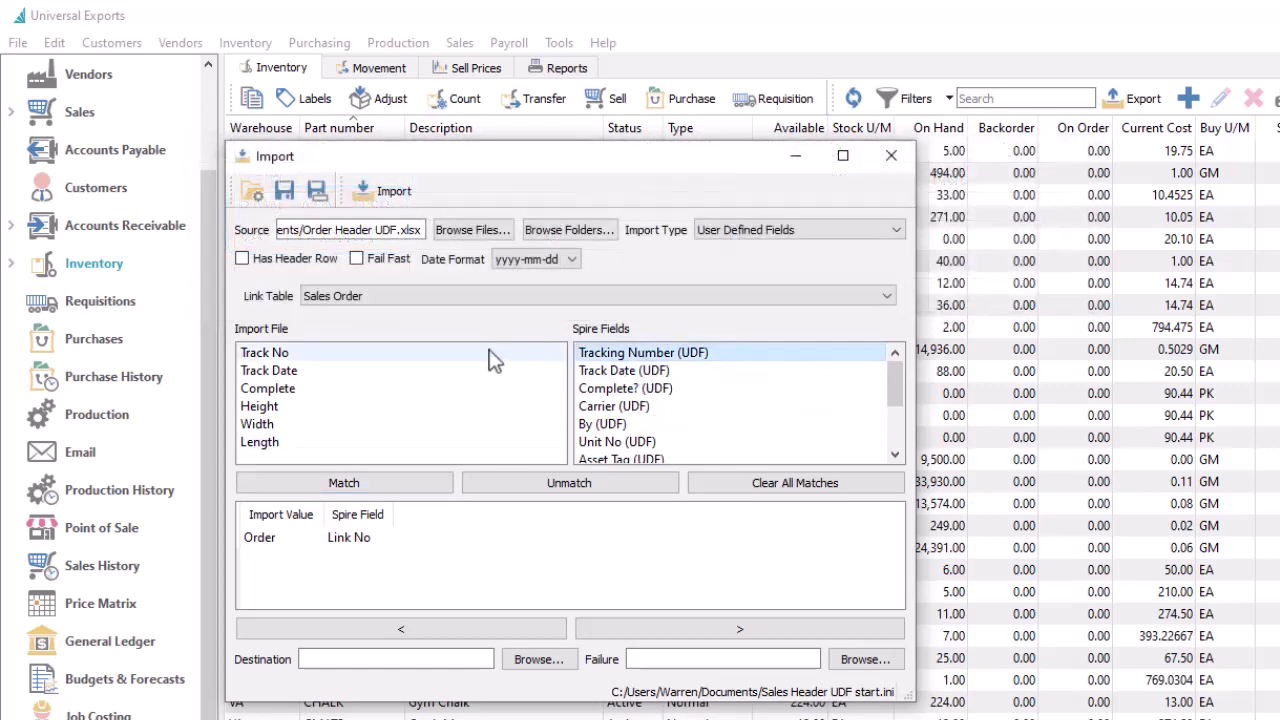
left_click(478, 356)
left_click(432, 484)
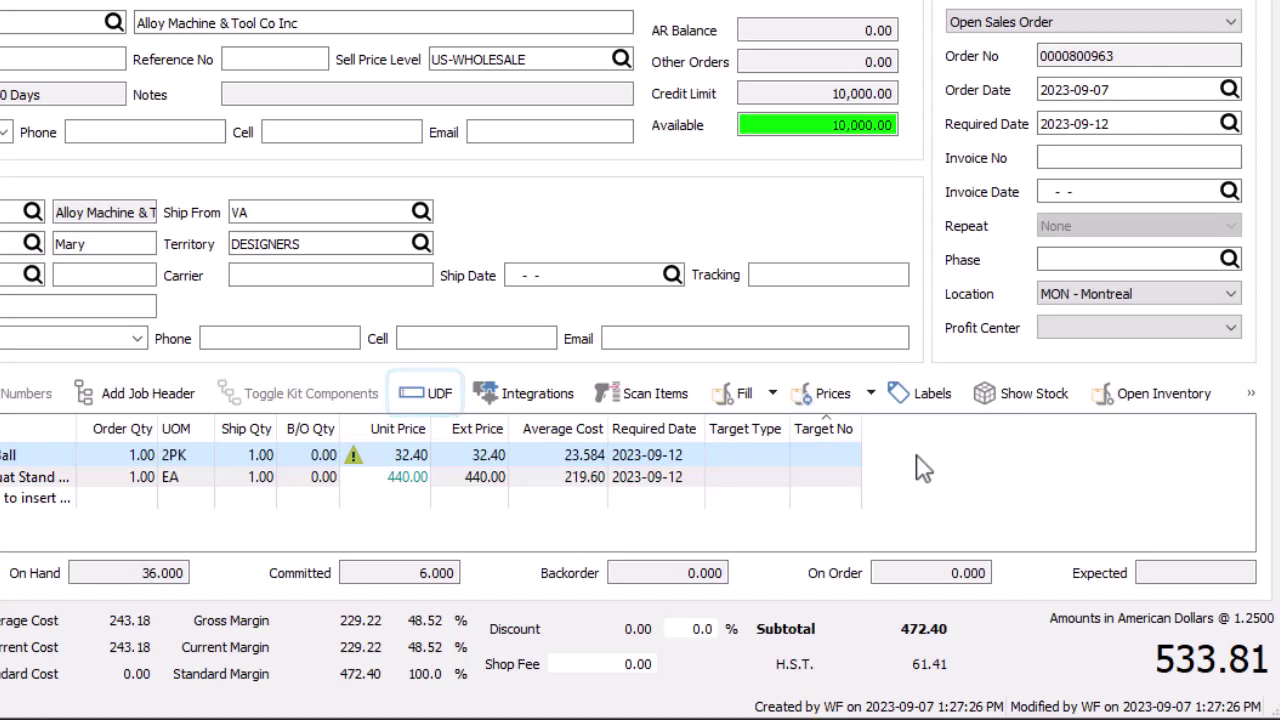
- Add the Completed, Returned? and RMA Approval UDF columns to the line grid
right_click(776, 444)
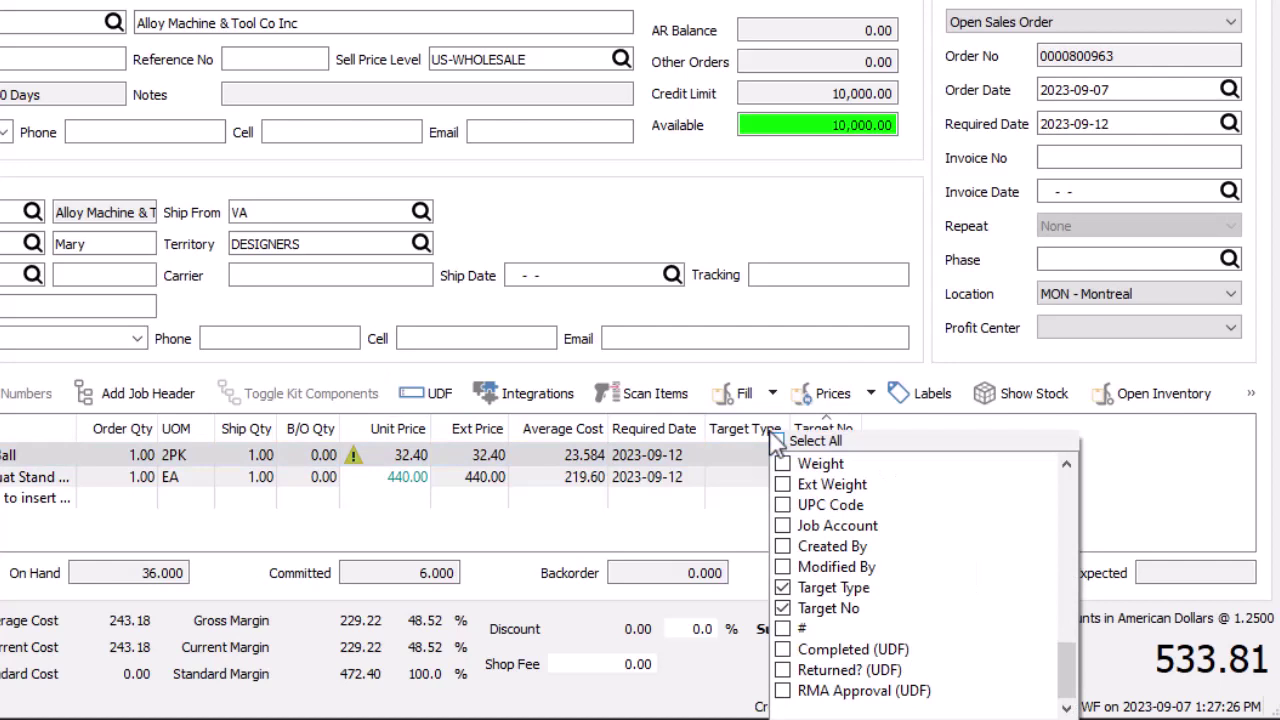
left_click(782, 649)
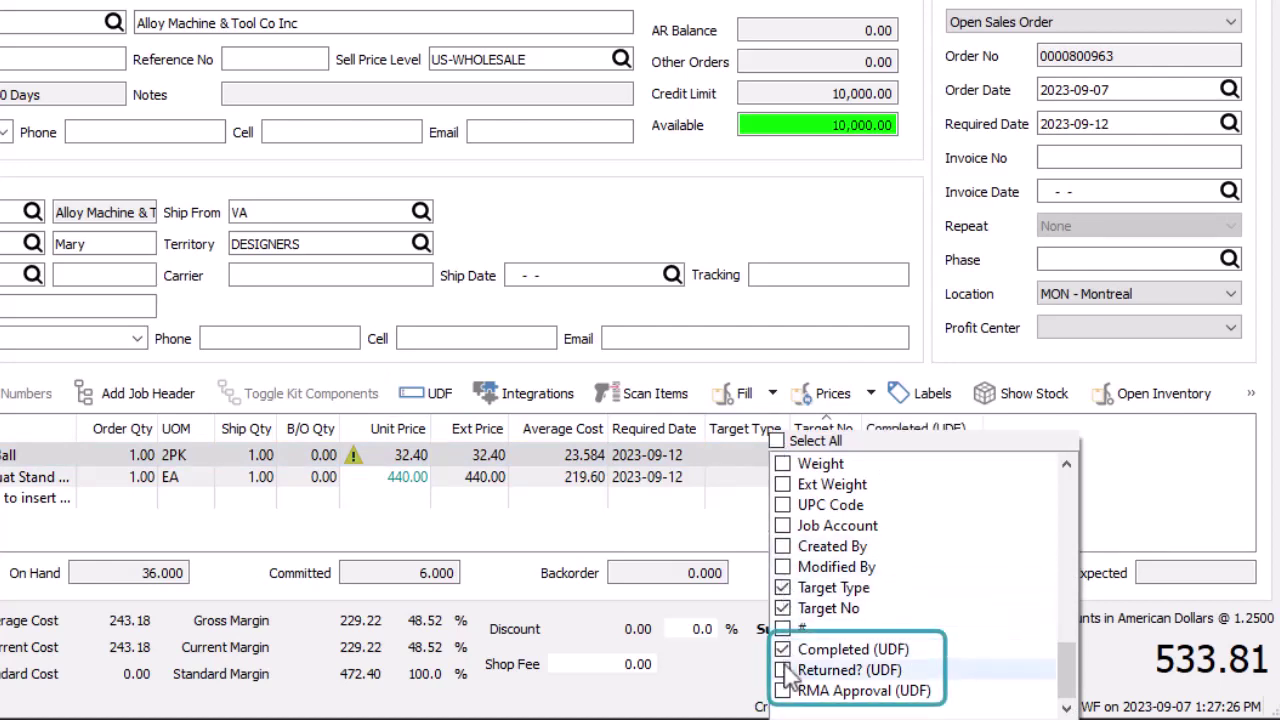
left_click(784, 670)
left_click(784, 691)
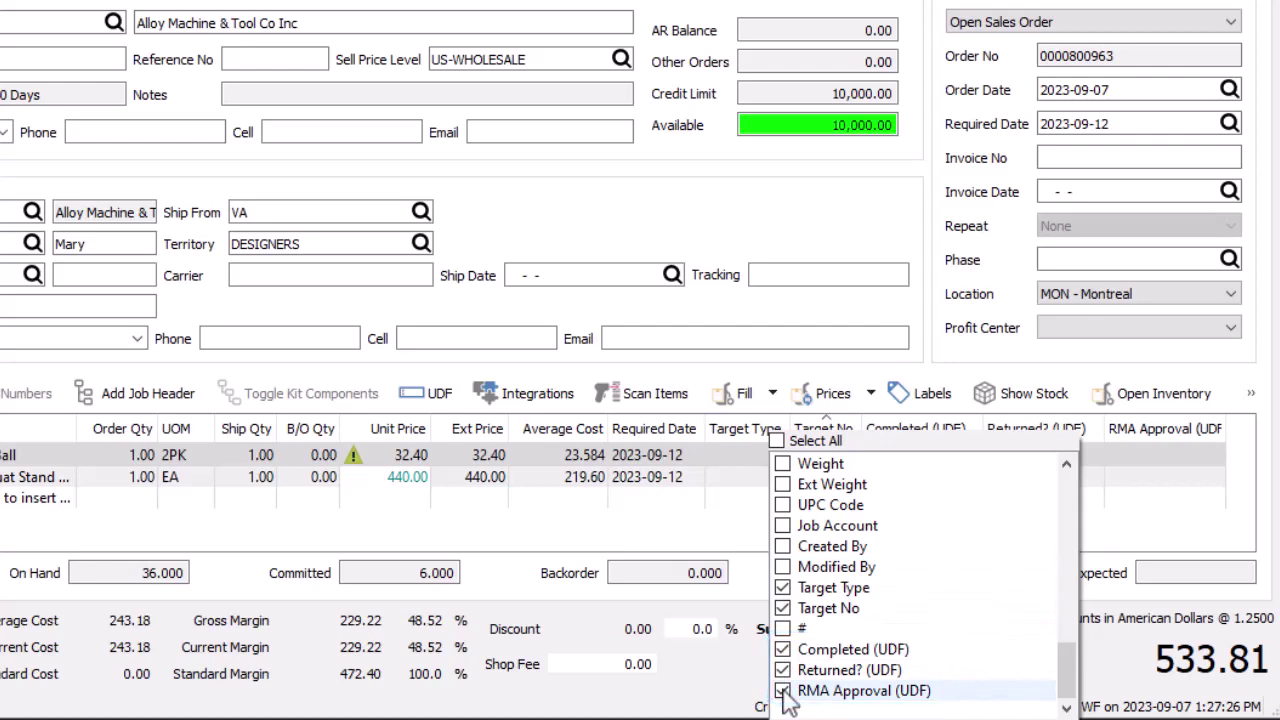
key("Escape")
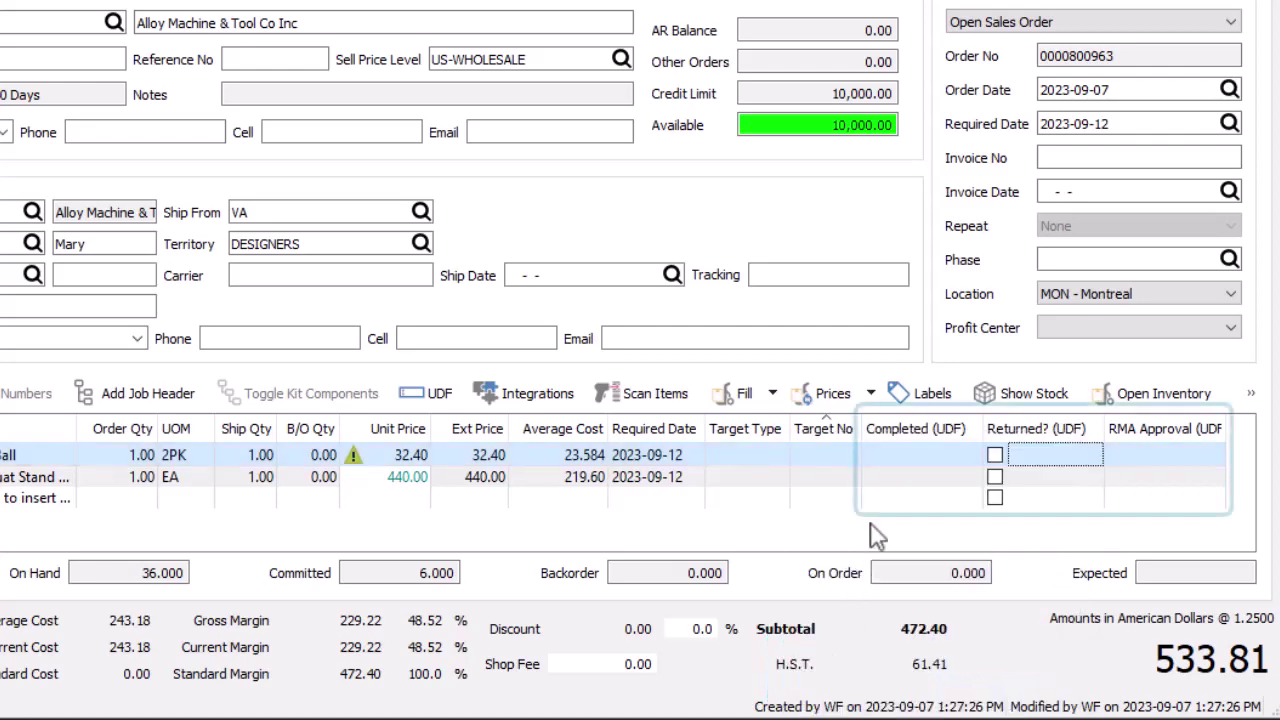
- Mark the first line as returned and bring up its RMA approver list
left_click(883, 458)
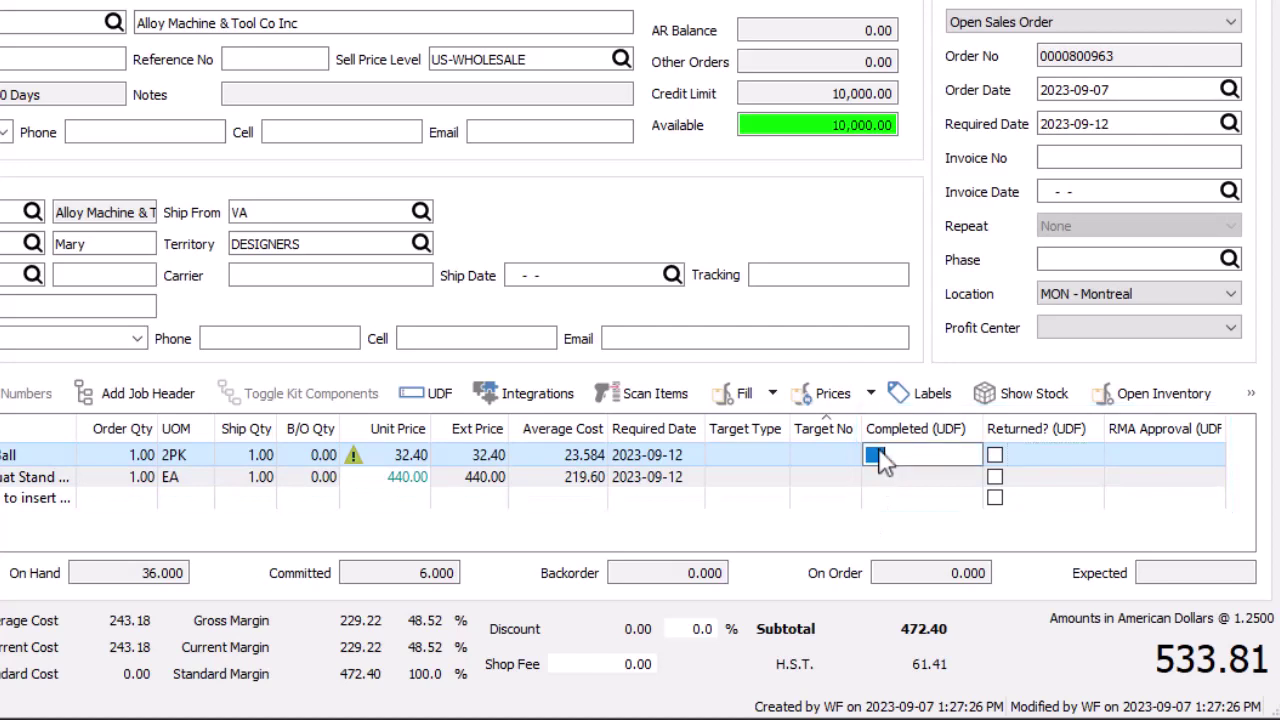
left_click(995, 455)
left_click(1119, 455)
left_click(1119, 455)
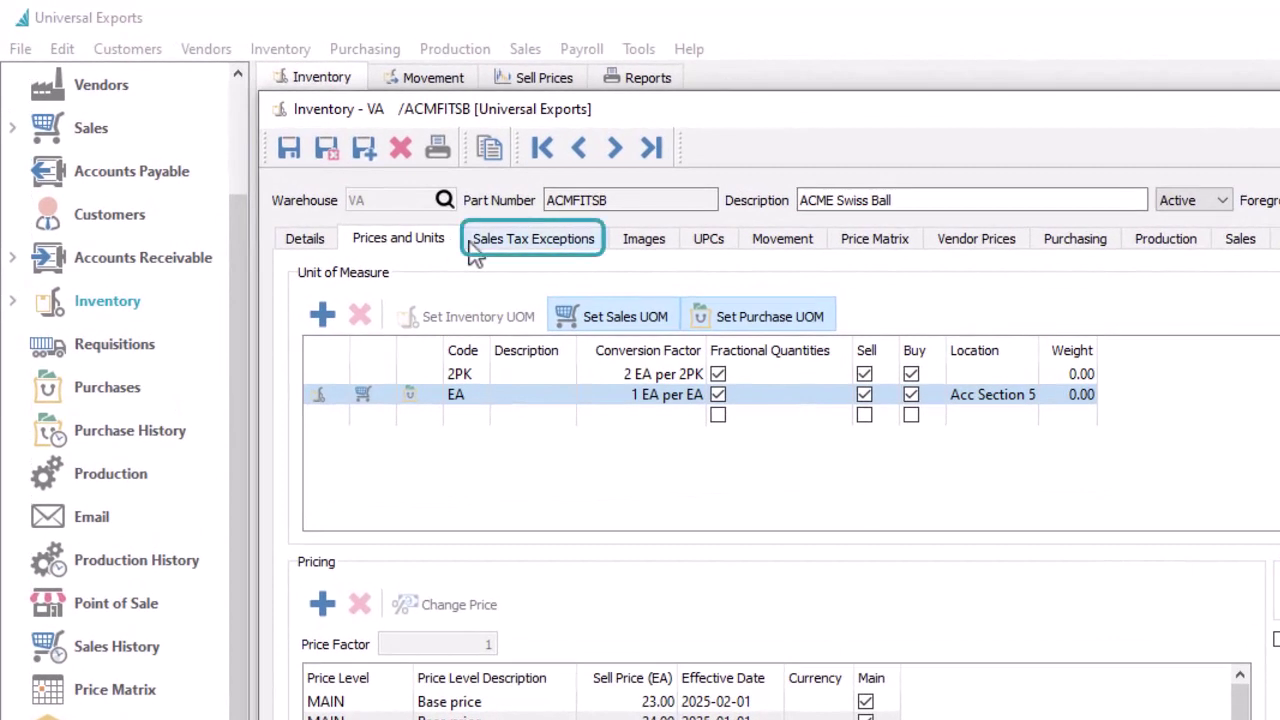
- Add a sales tax exception row for H.S.T. (code 3) on the ACME Swiss Ball
left_click(475, 250)
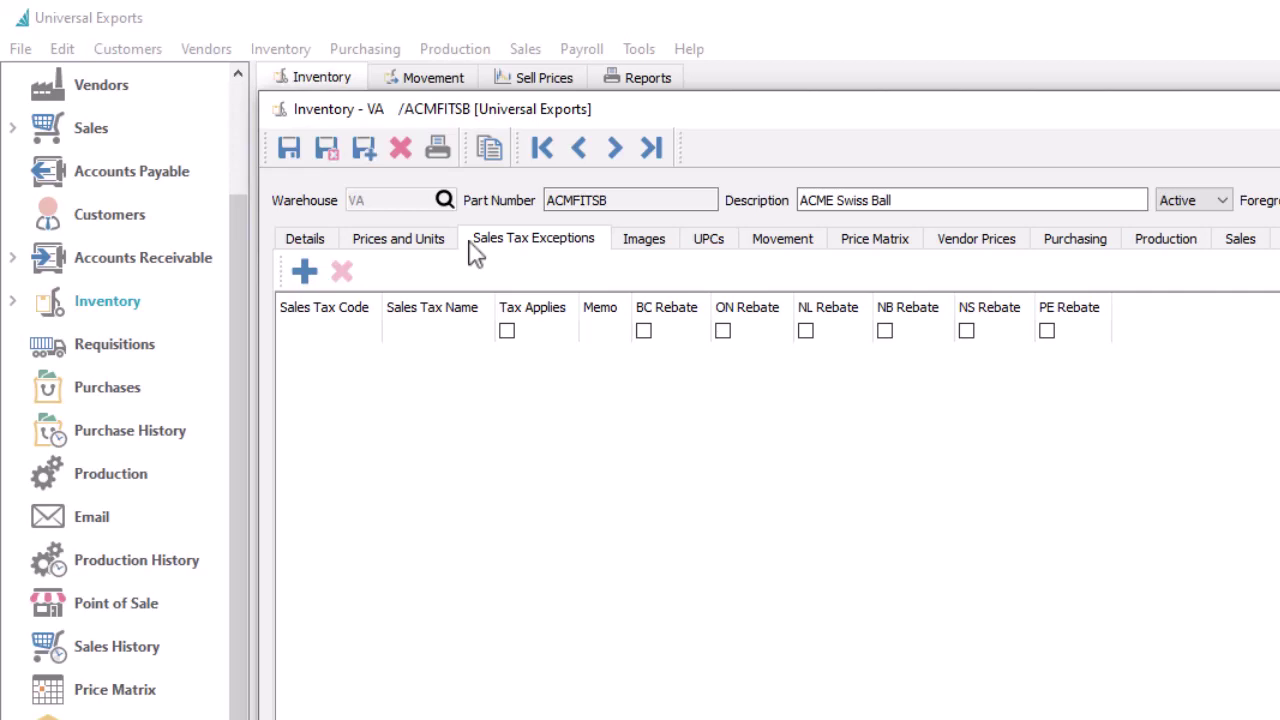
left_click(408, 333)
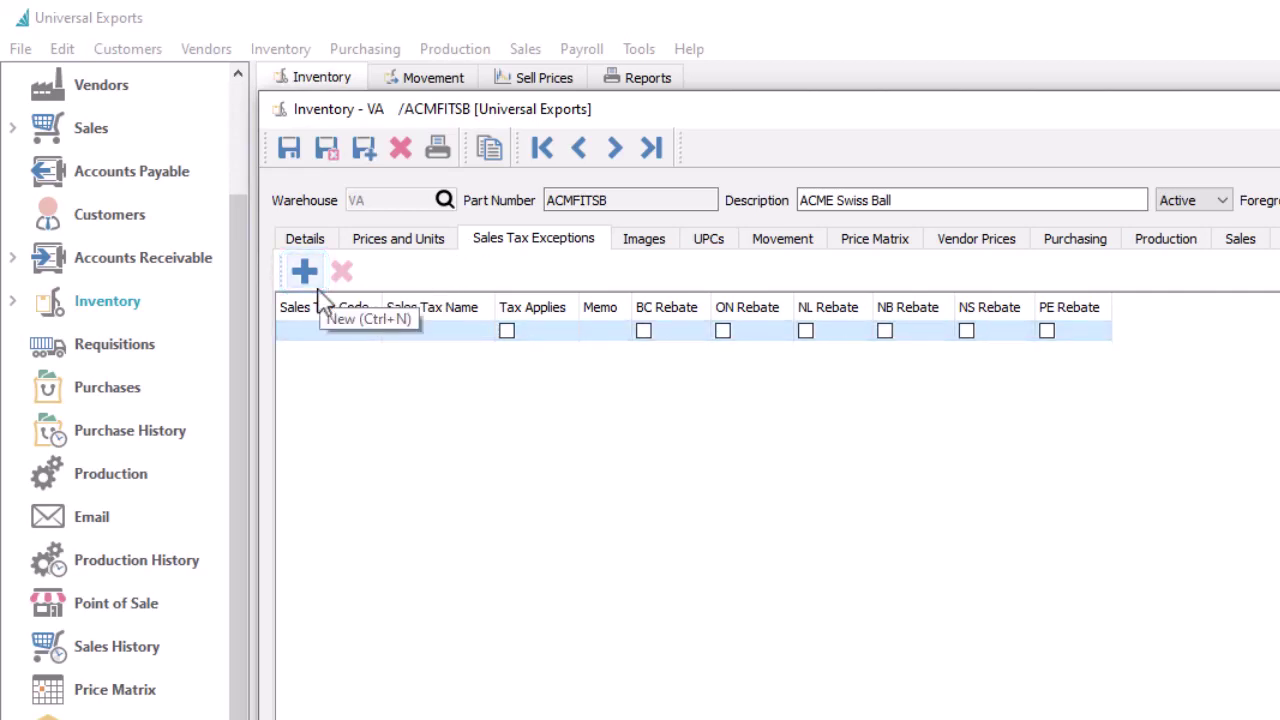
left_click(376, 338)
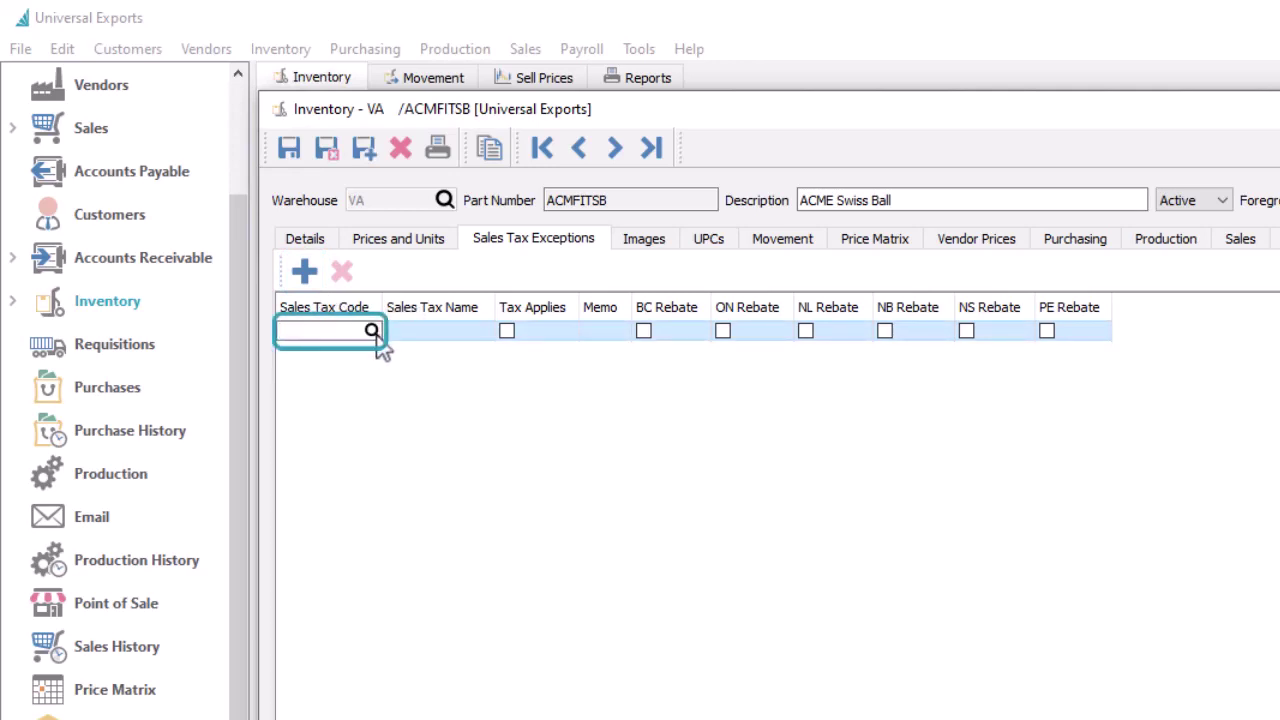
left_click(376, 336)
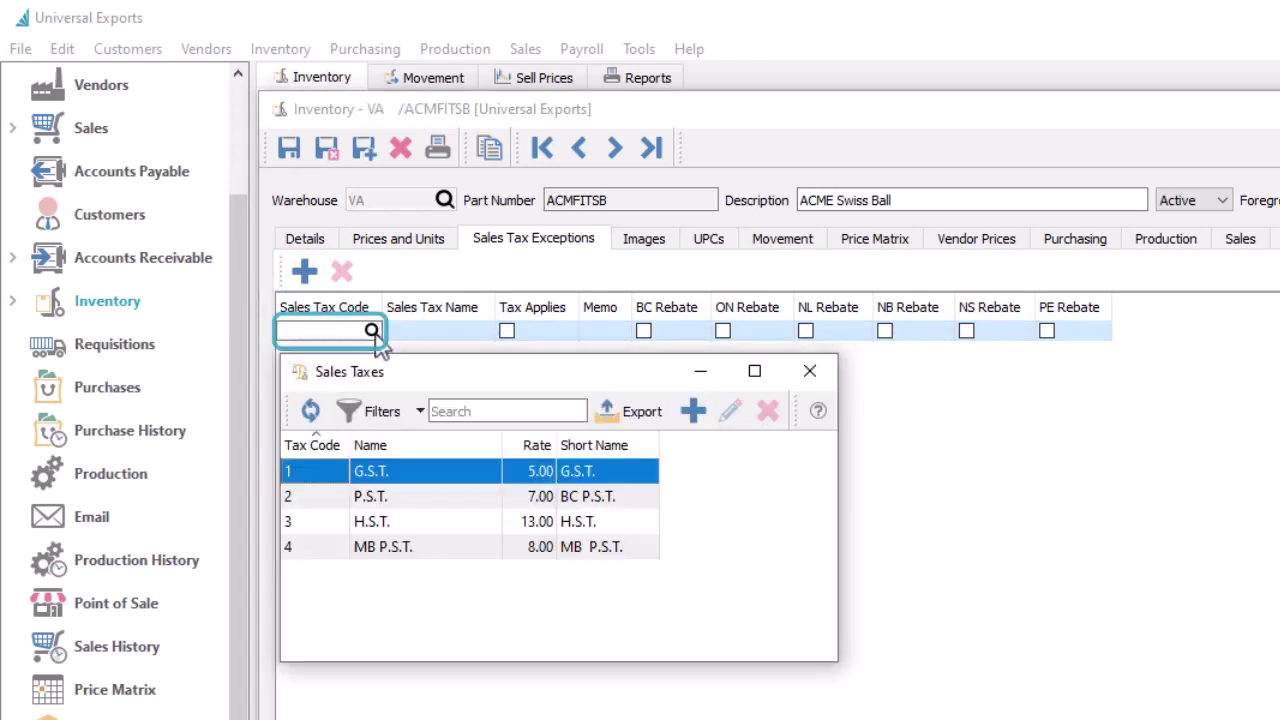
double_click(400, 528)
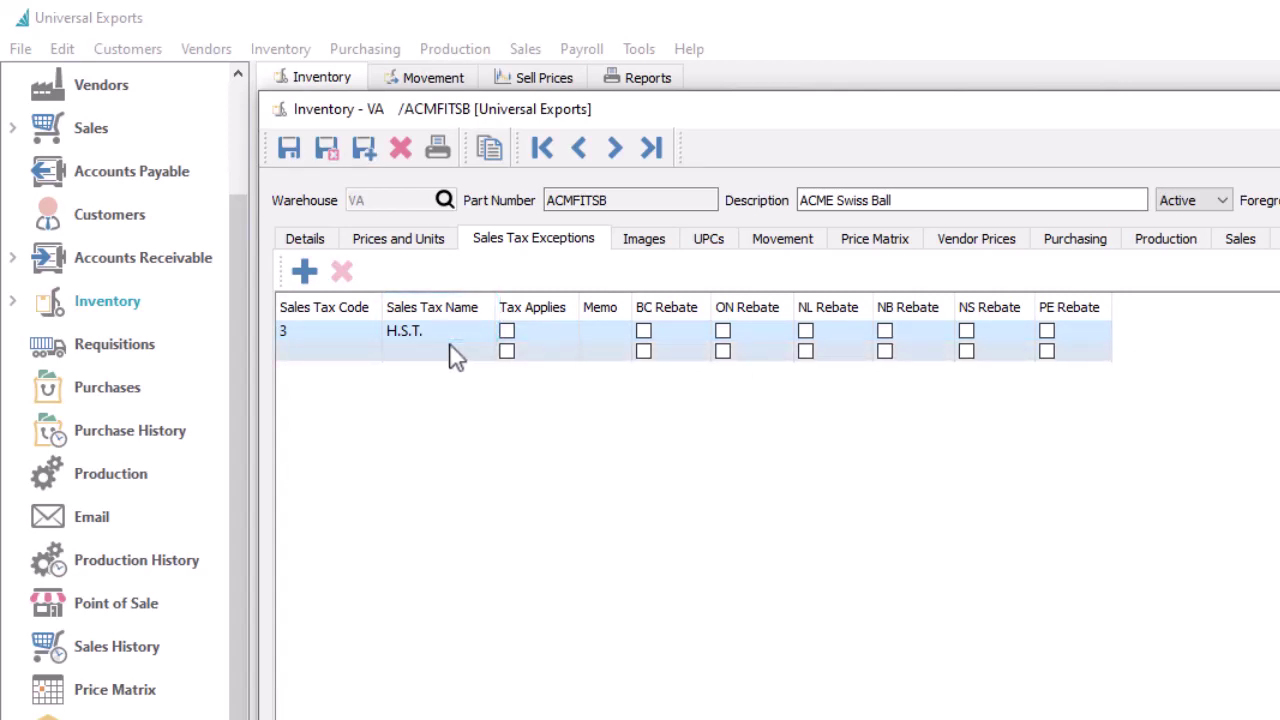
- Tick Tax Applies, ON Rebate and NS Rebate on the H.S.T. exception, then start its memo
left_click(506, 332)
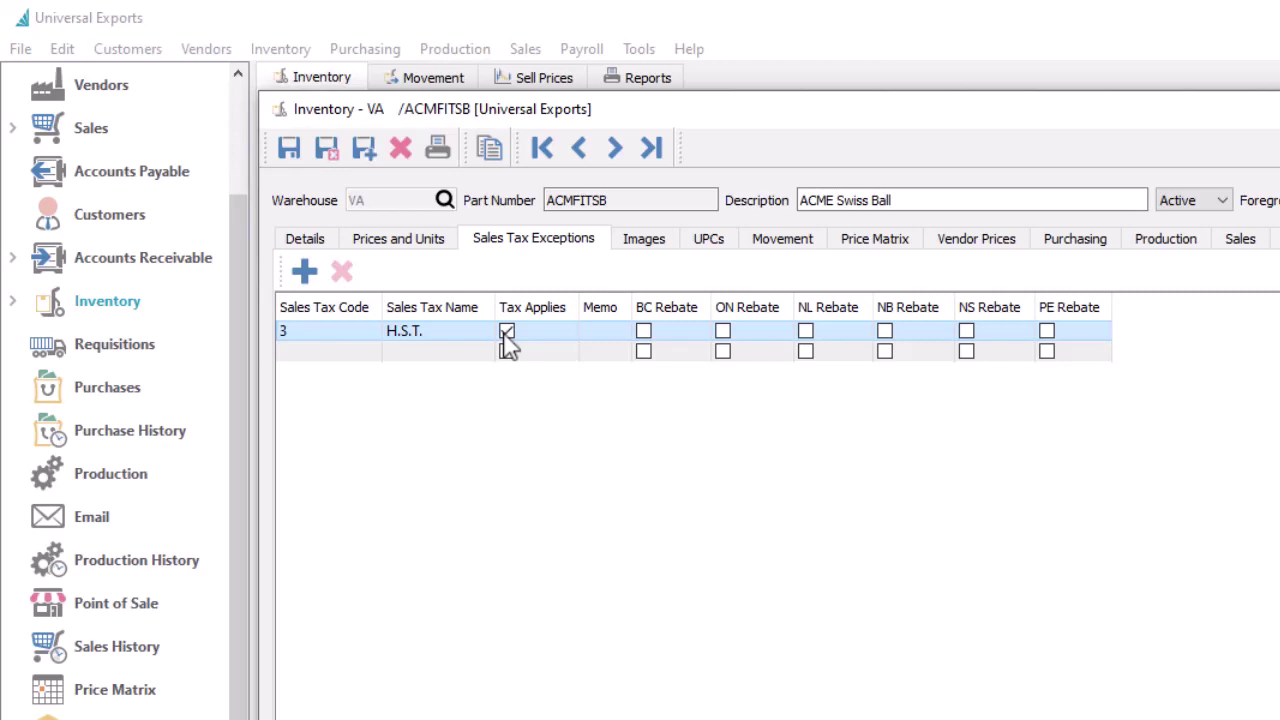
left_click(722, 334)
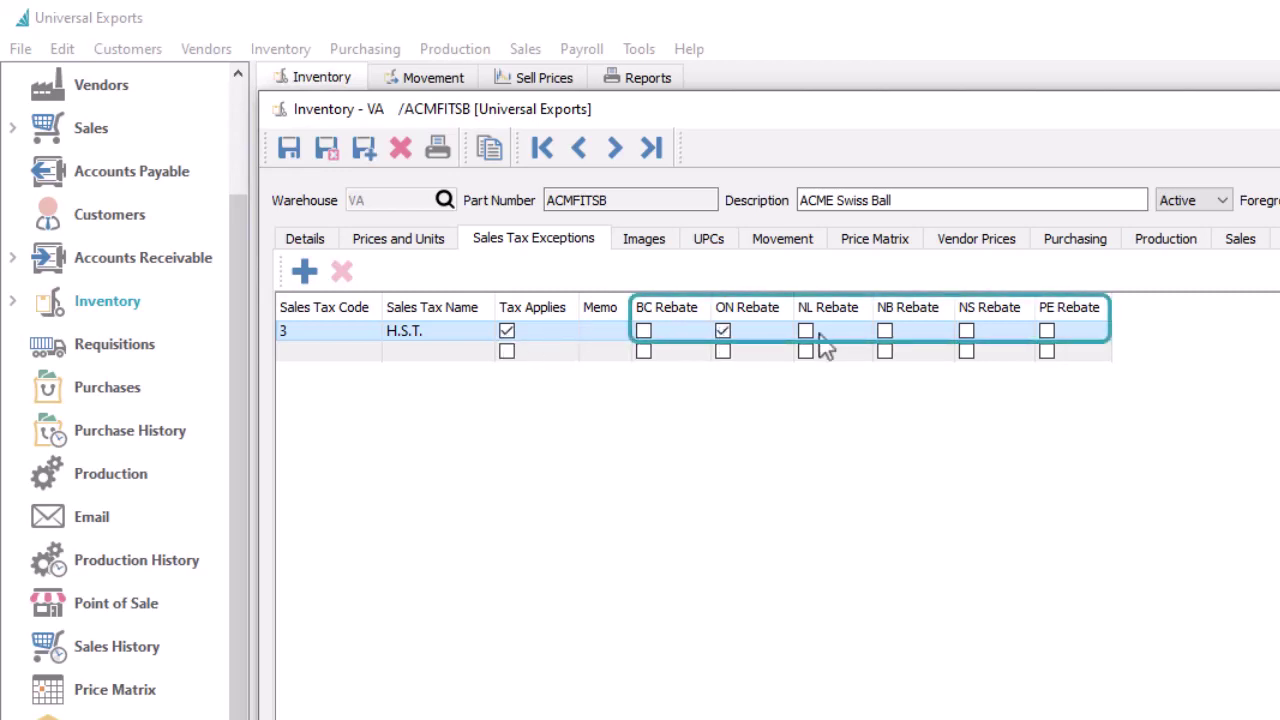
left_click(966, 332)
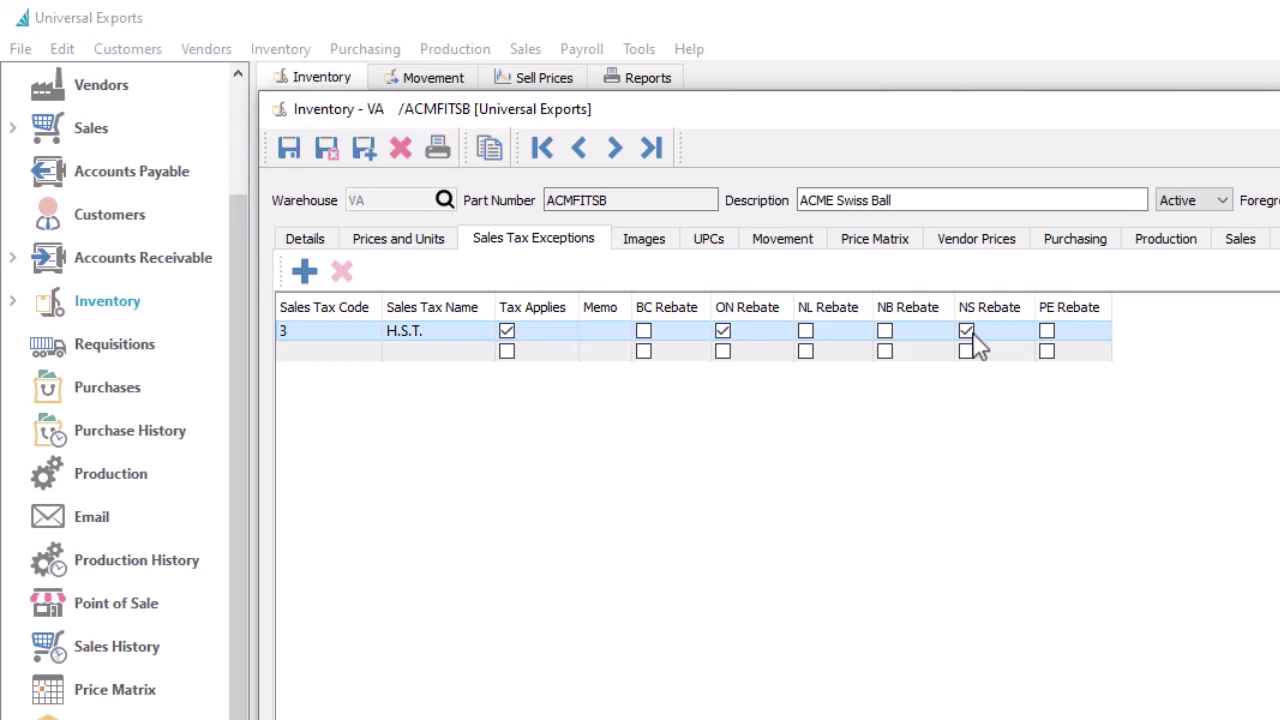
left_click(610, 338)
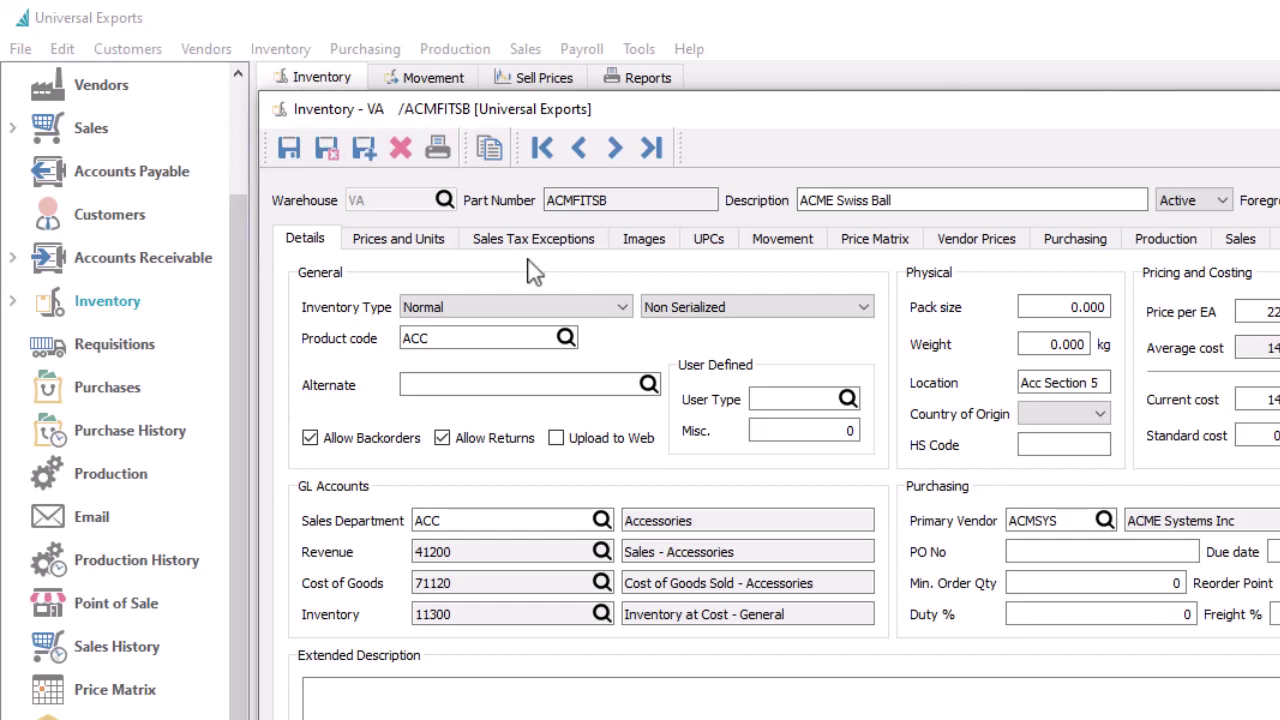
- Look up product code ACC from the item's Details tab and open it for editing
left_click(560, 340)
left_click(565, 338)
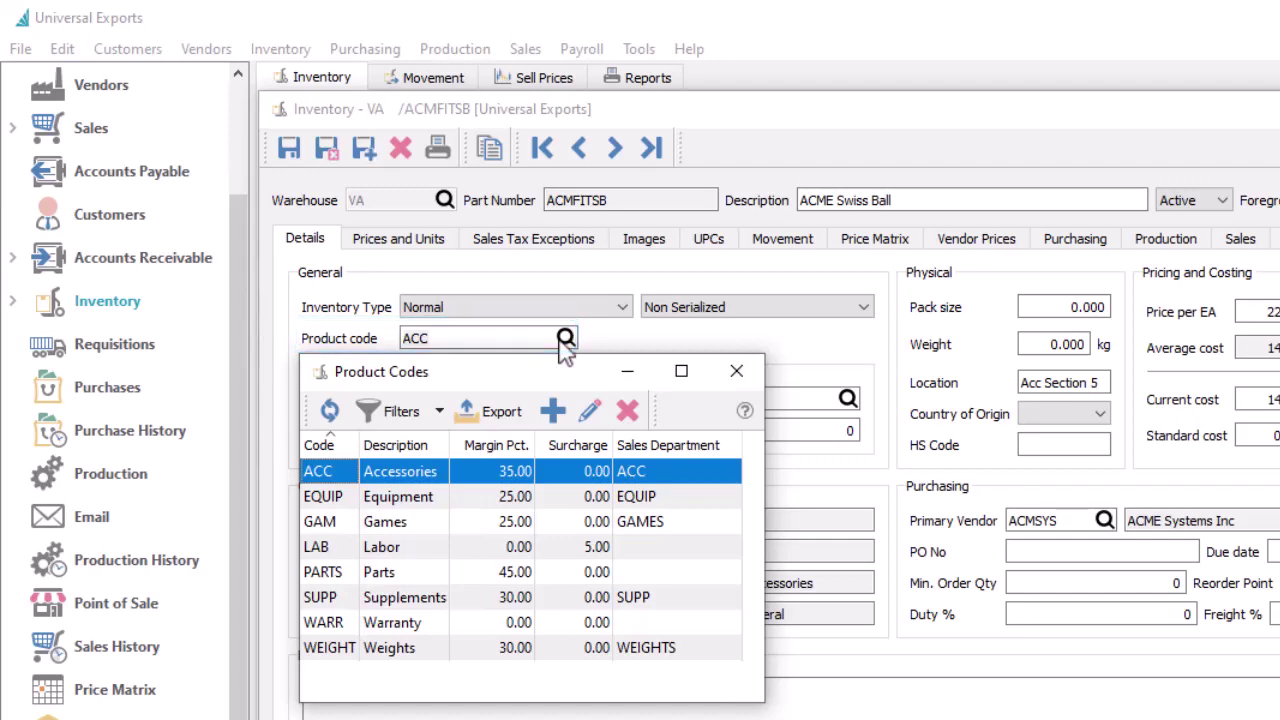
left_click(589, 411)
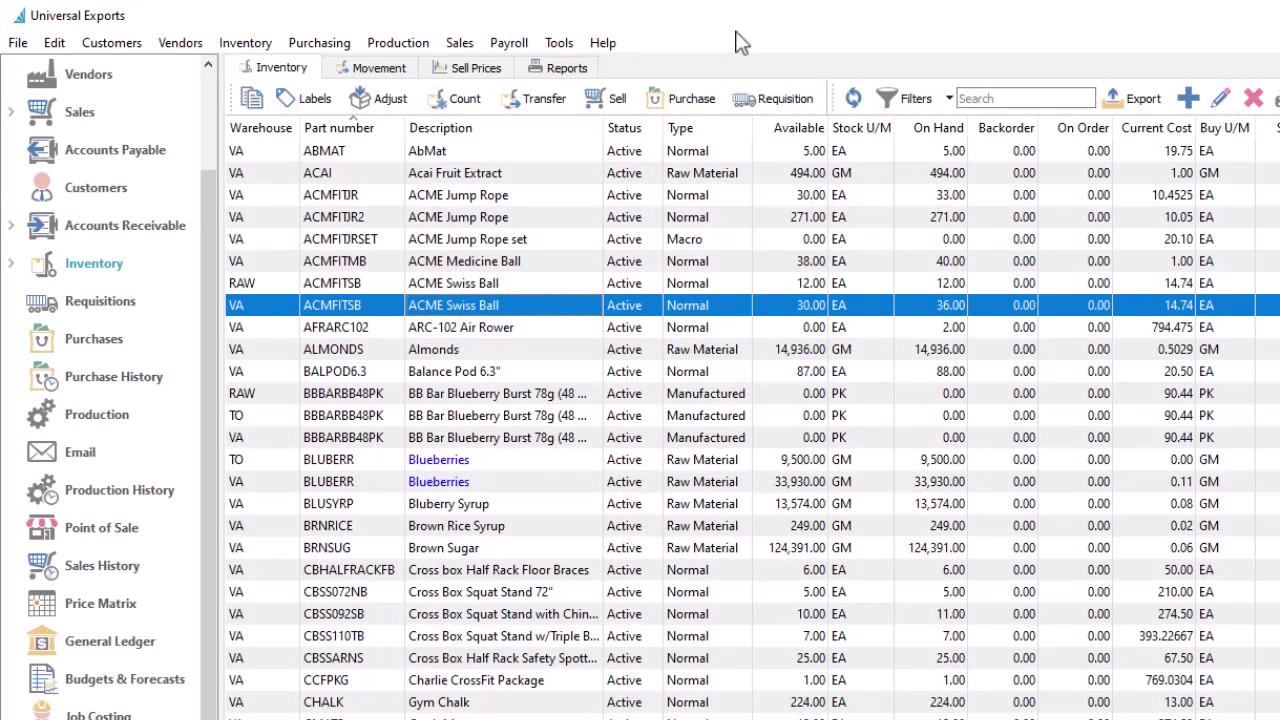
- Open Tools > Import... and keep Inventory Sales Taxes as the import type
left_click(559, 42)
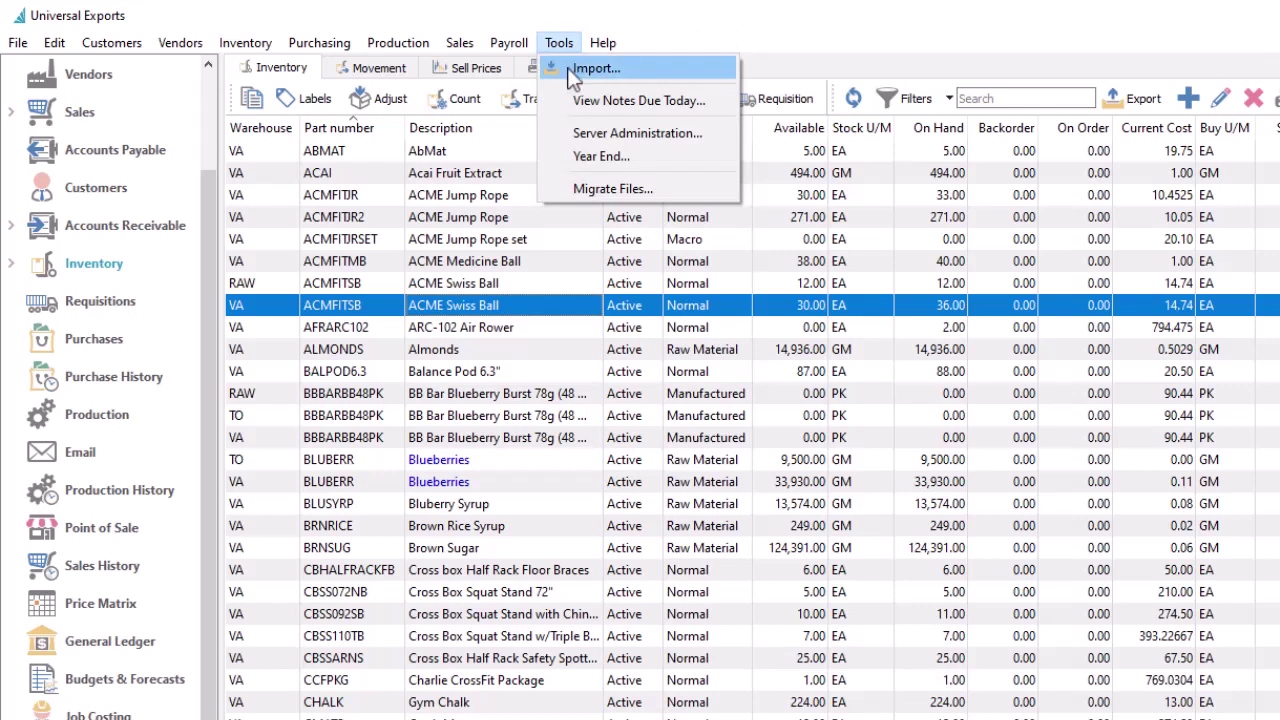
left_click(576, 70)
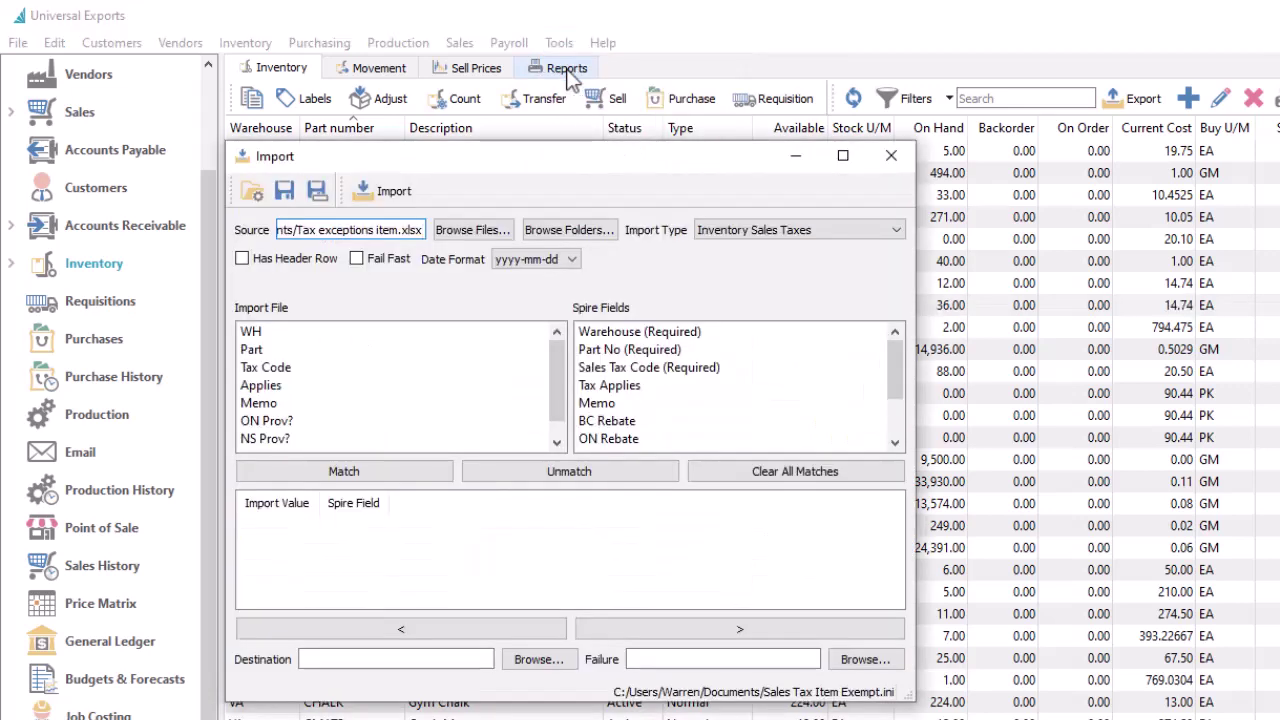
left_click(806, 232)
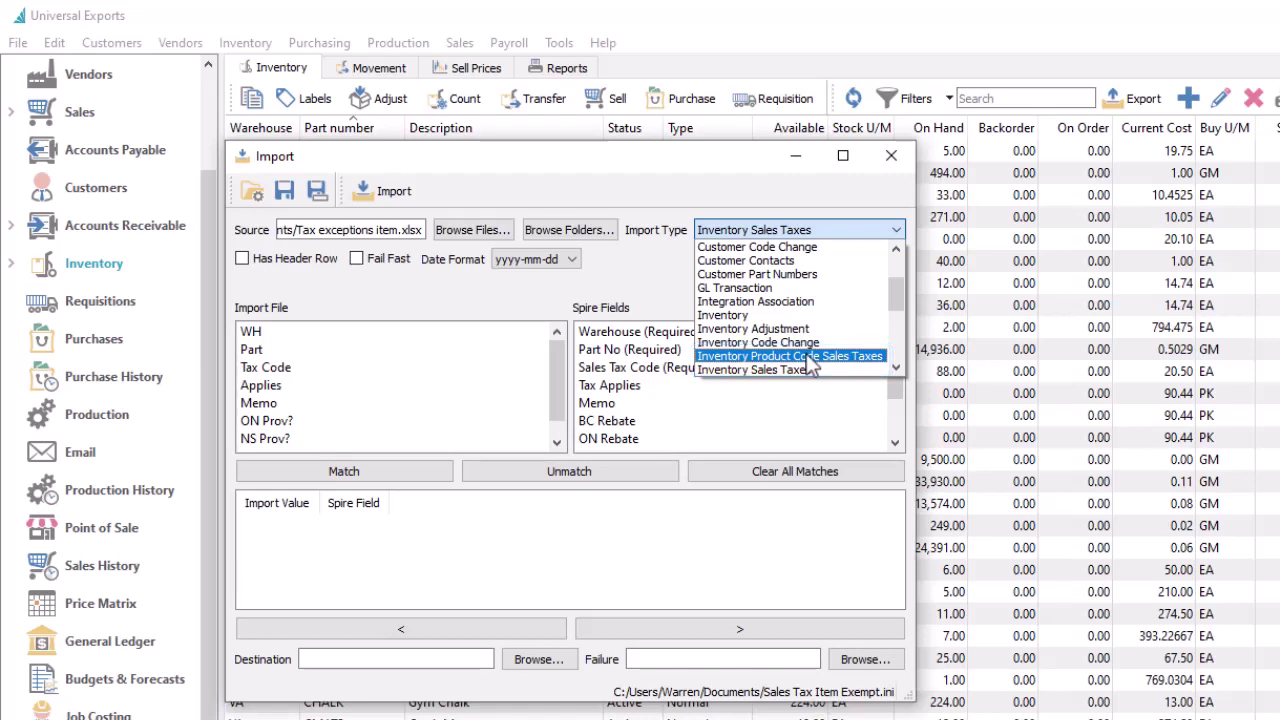
key("Escape")
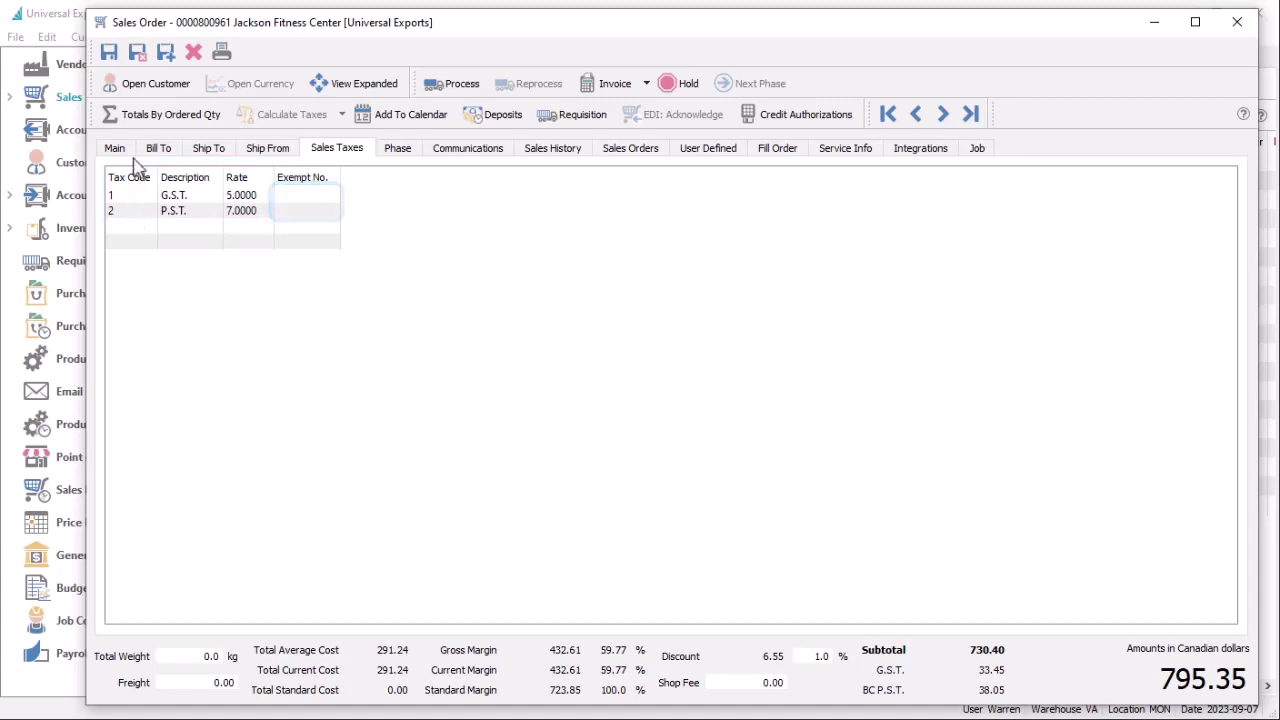
- Show the Jackson Fitness Center order's Main tab lines and select the row below the ECO levy
left_click(131, 151)
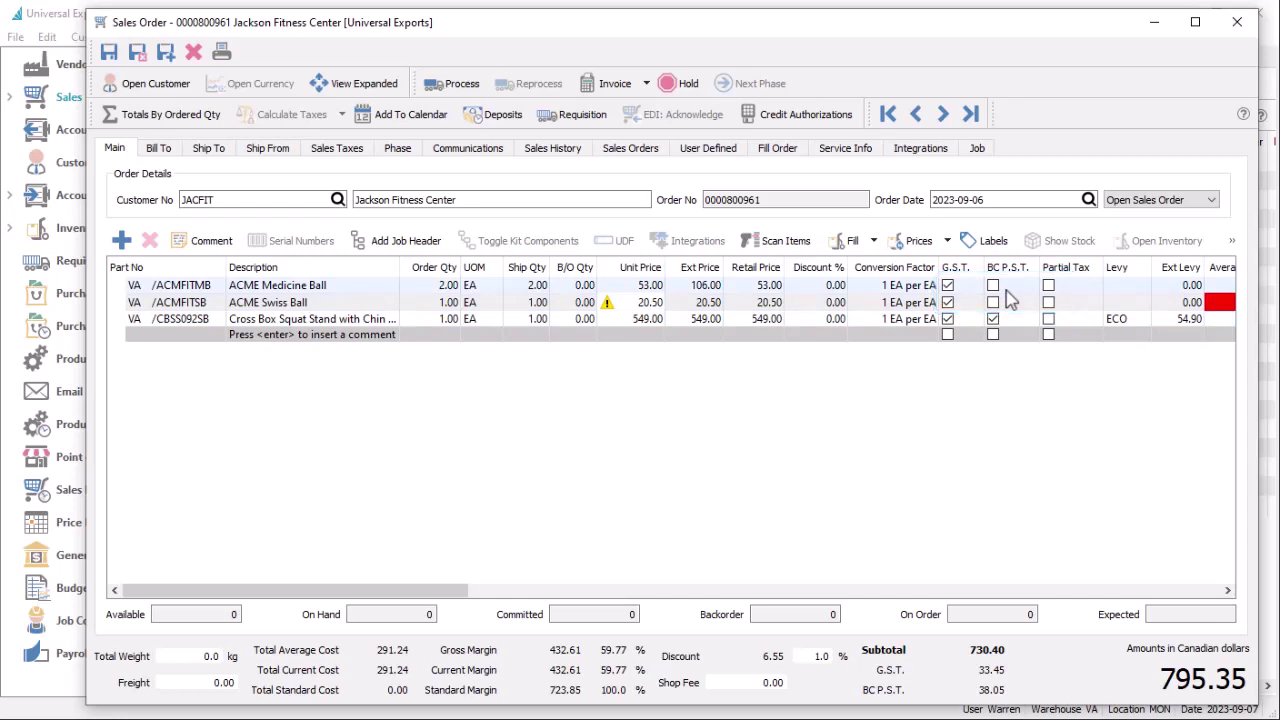
left_click(1130, 336)
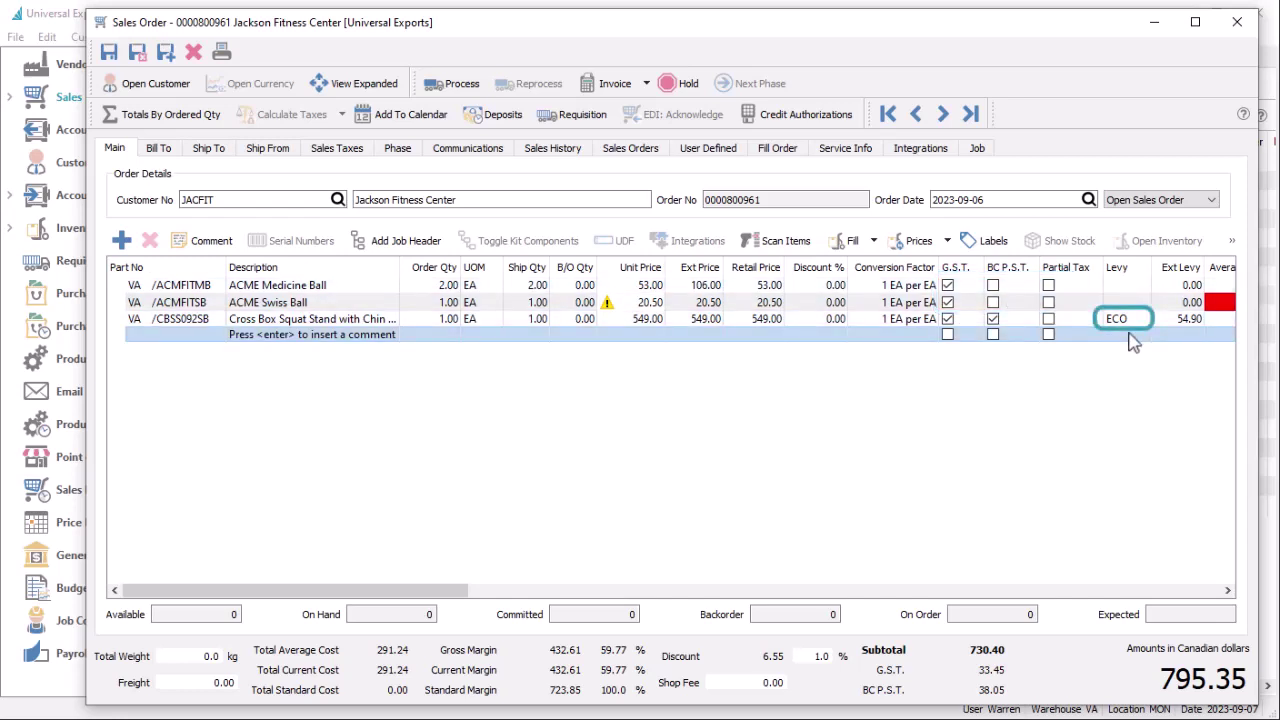